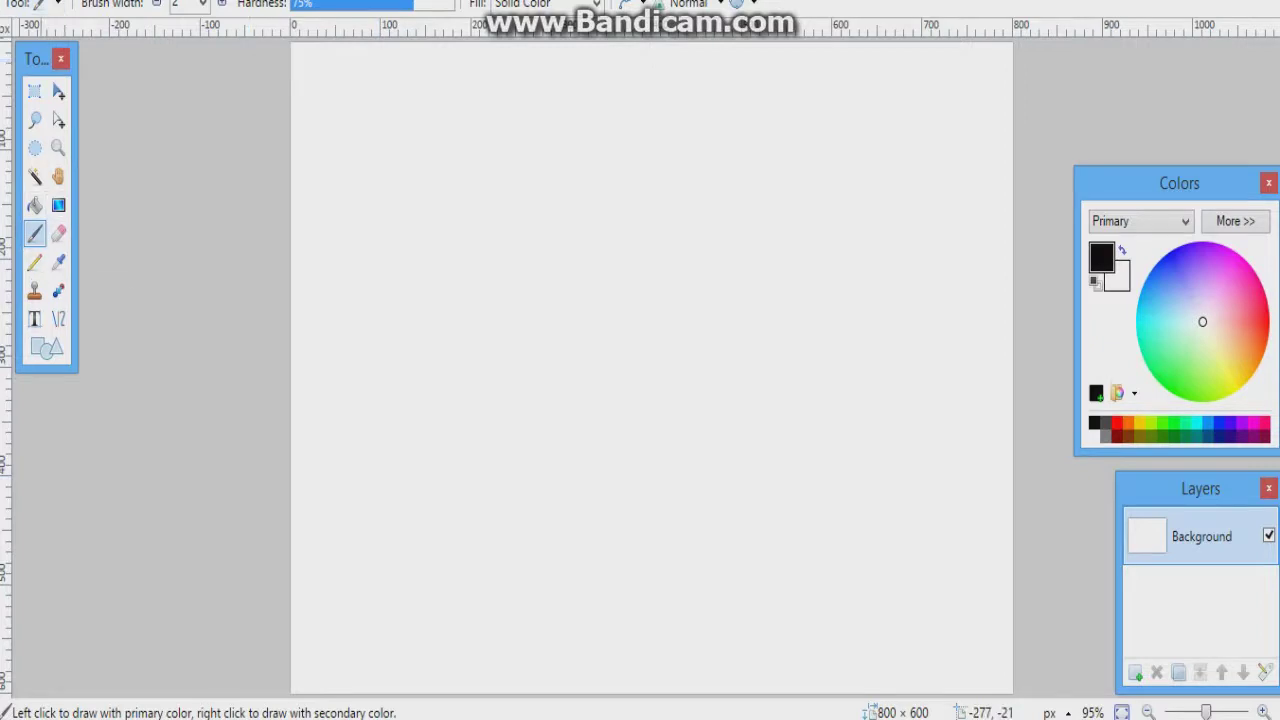
Step: Resize the blank image to 1280 pixels wide and 720 pixels high
mouse_move(124, 0)
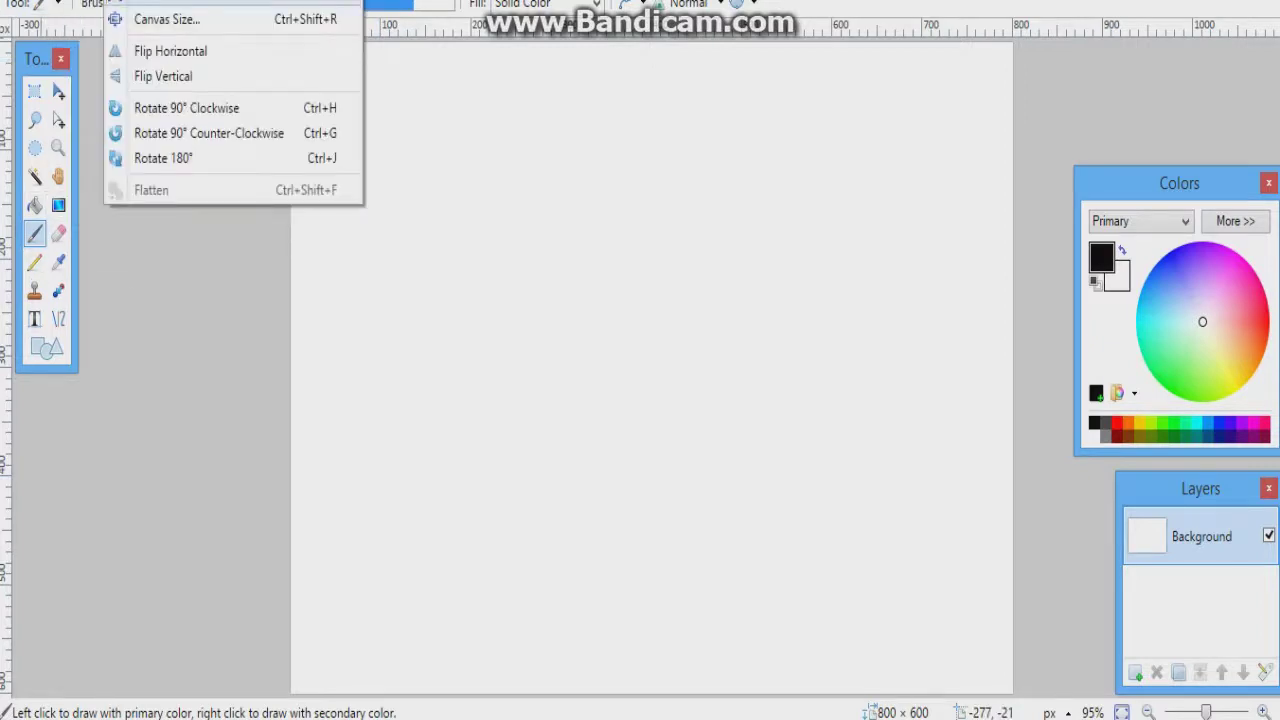
key(Escape)
key(ctrl+r)
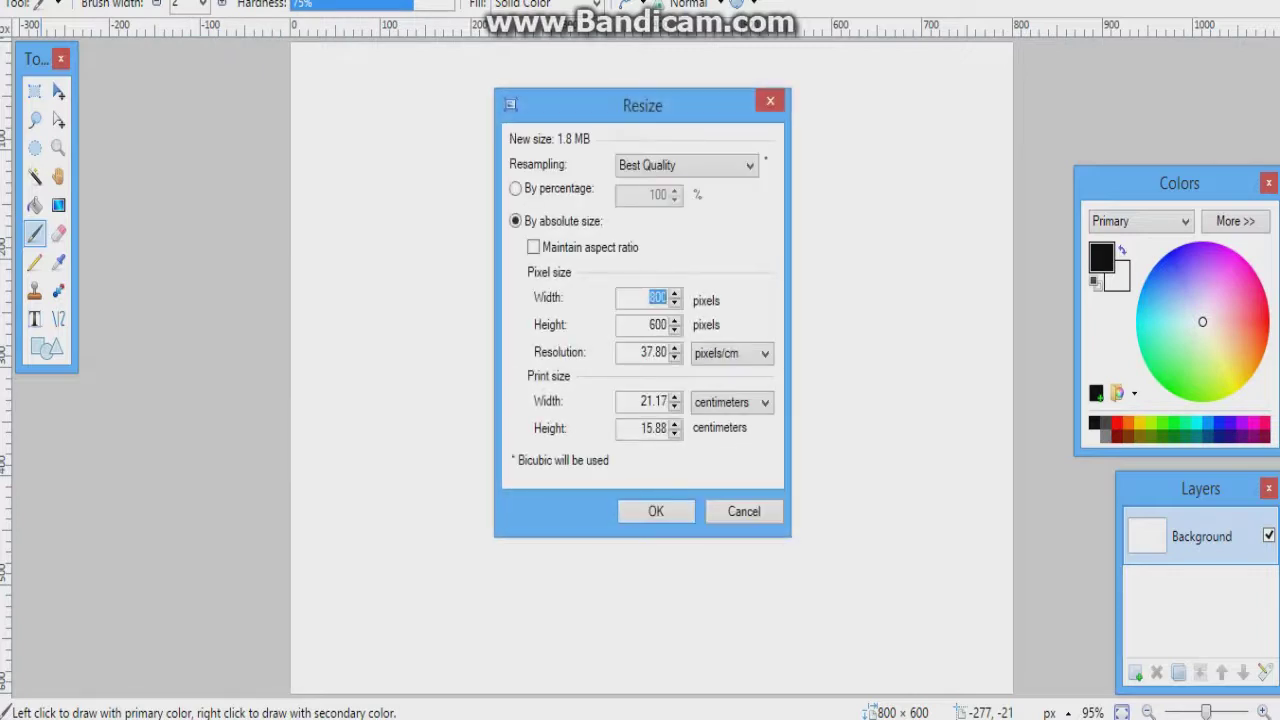
text(1280)
drag(655, 324, 661, 324)
double_click(658, 324)
text(720)
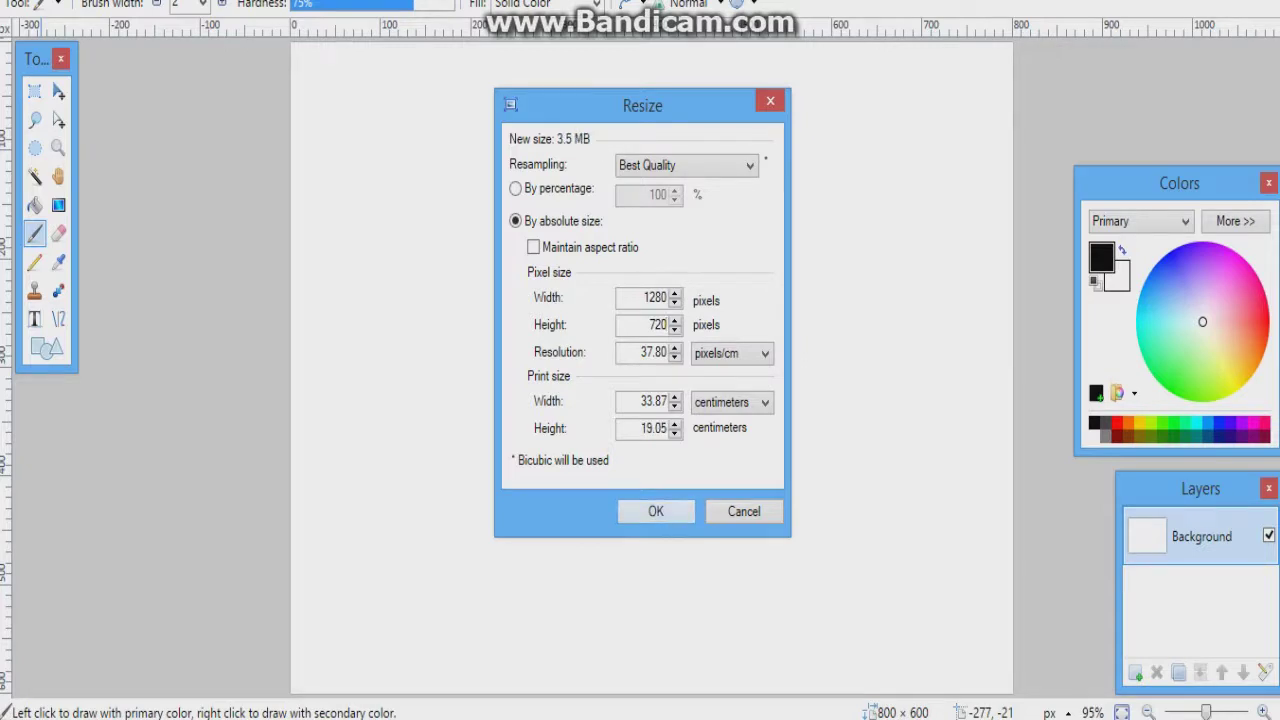
key(Return)
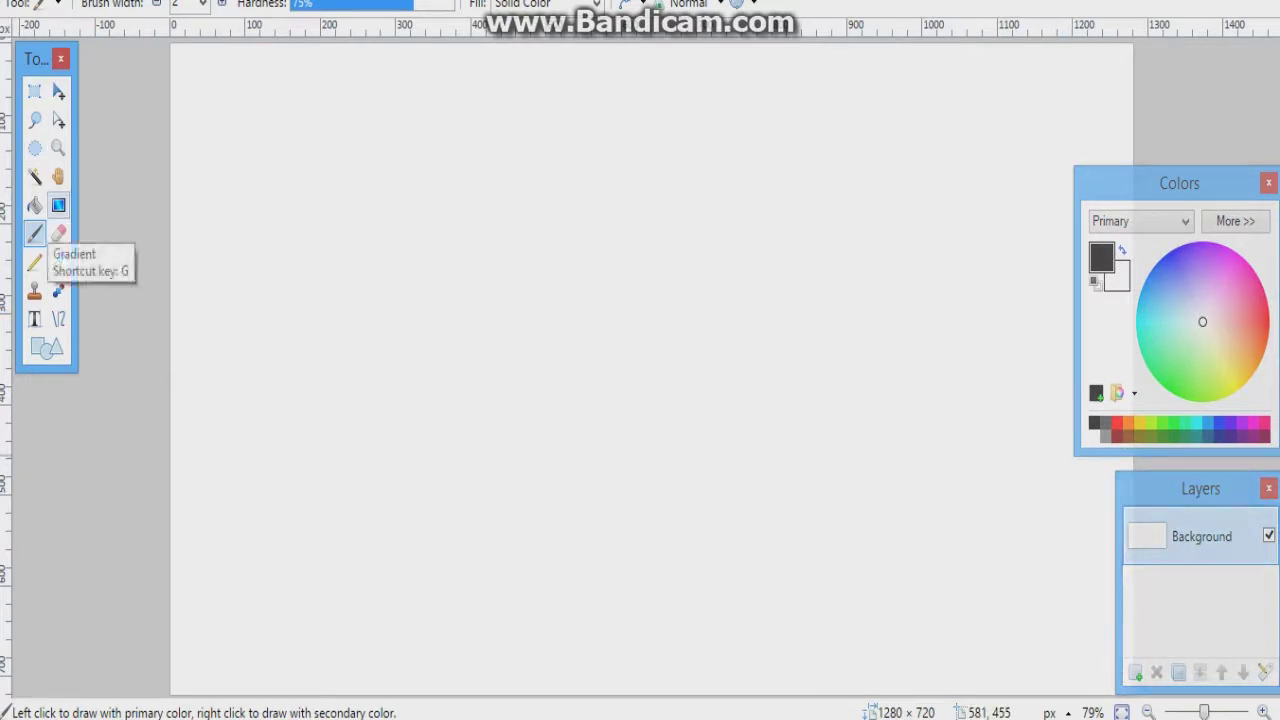
Step: Set up the Gradient tool with yellow as the primary color and dark gray as the secondary color
click(58, 206)
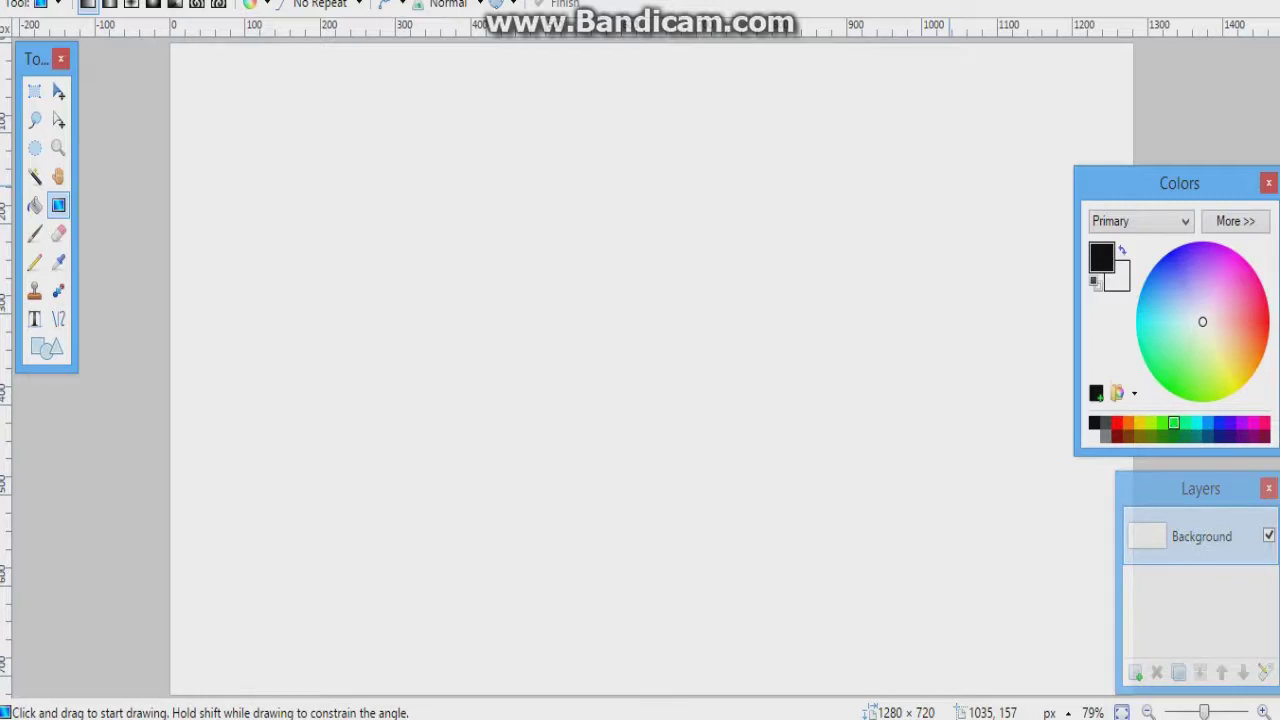
click(1139, 423)
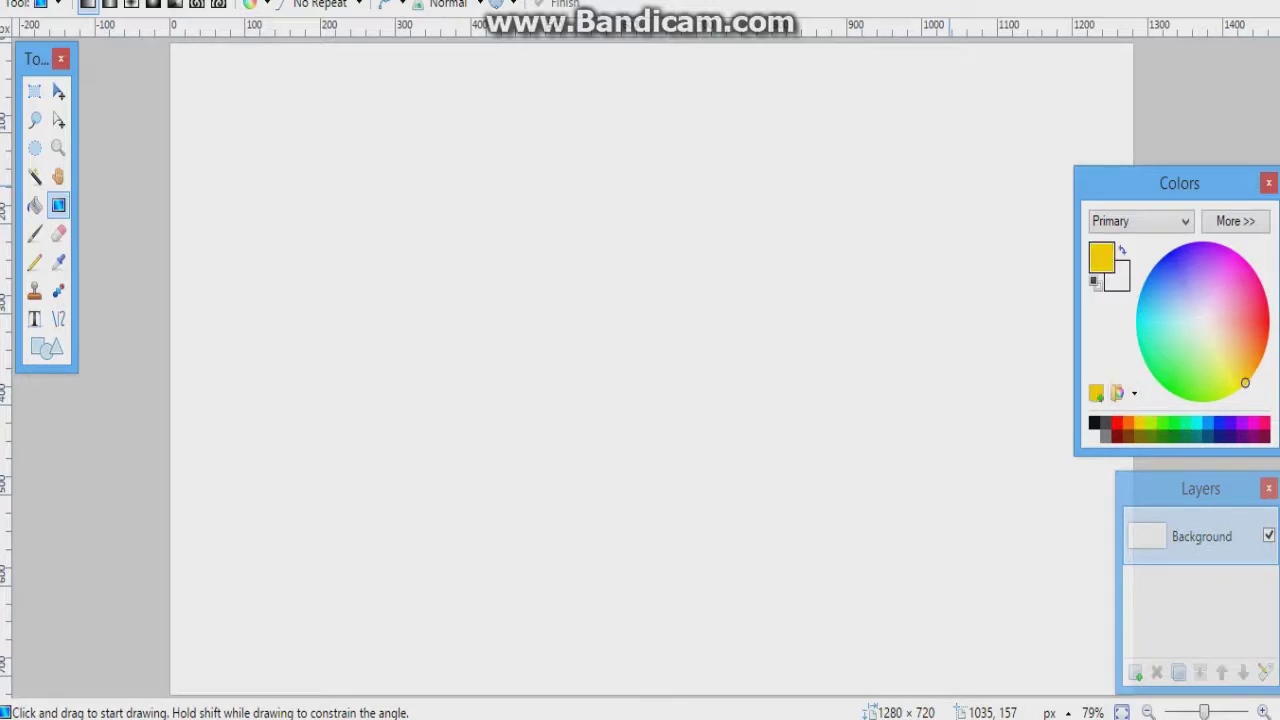
click(1117, 279)
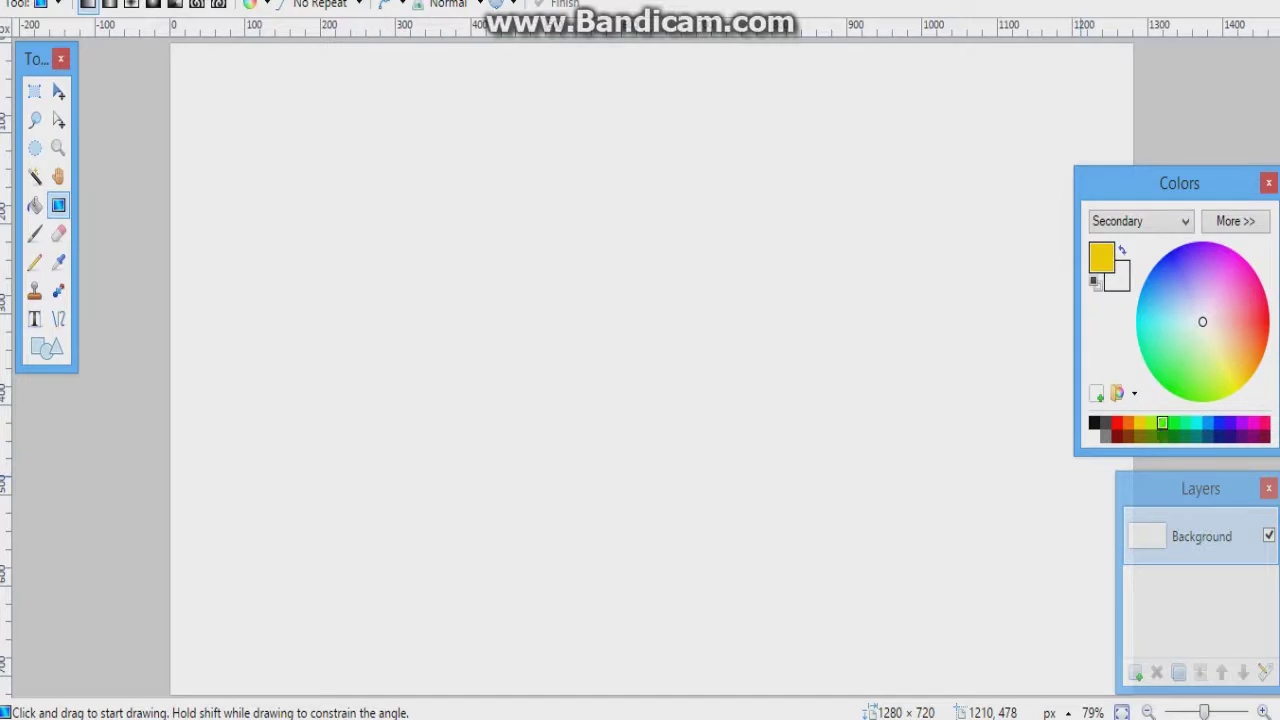
click(1163, 423)
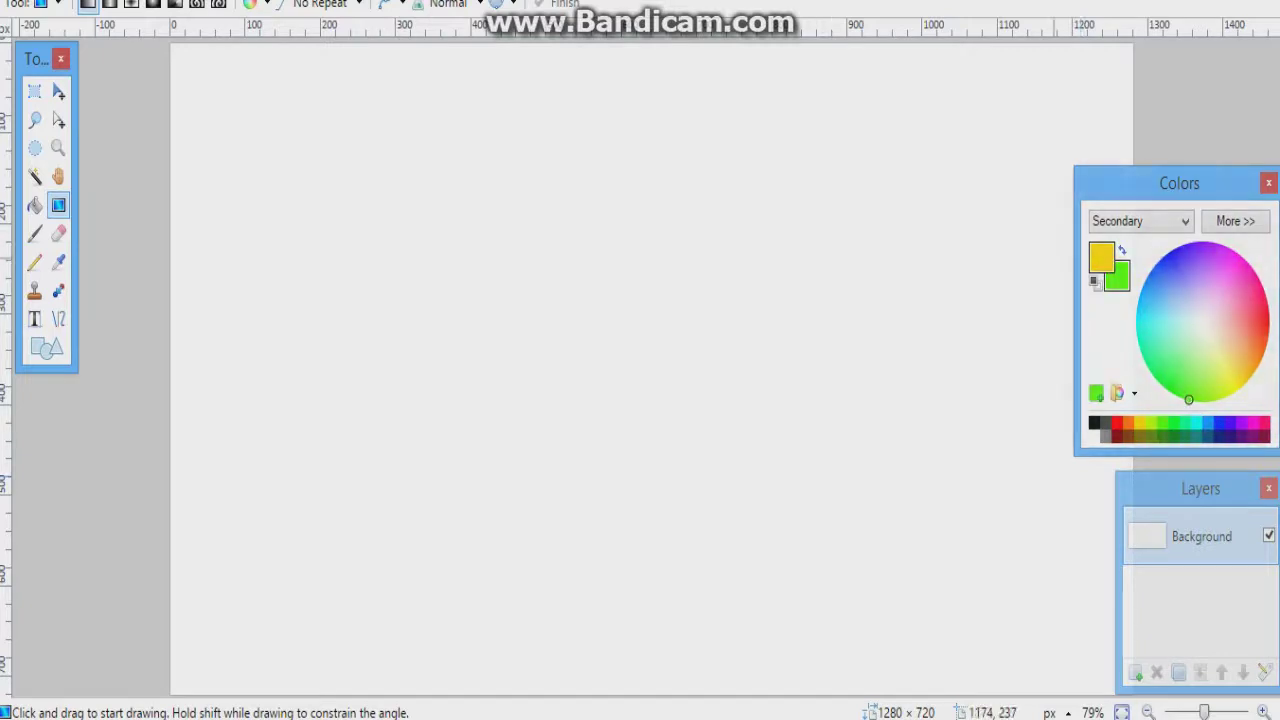
click(1105, 423)
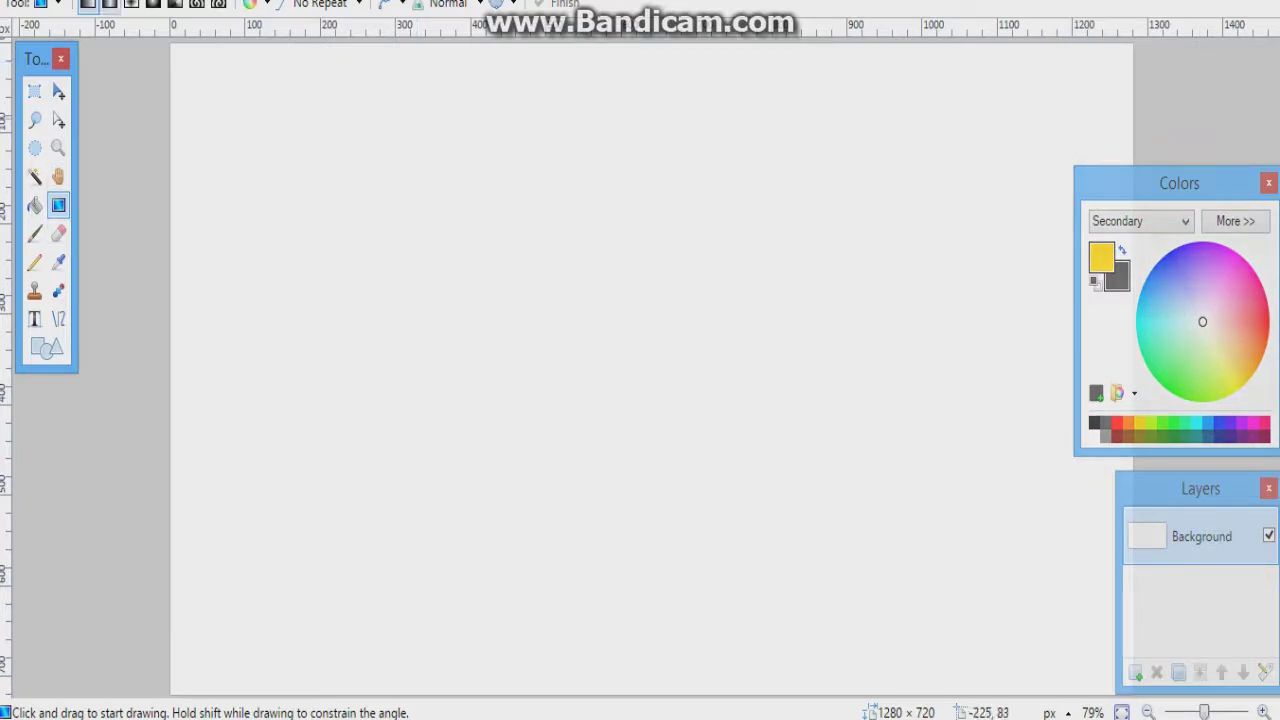
Step: Draw a radial gradient with a radius of about 270 pixels and move it toward the canvas's lower right
drag(528, 311, 721, 401)
click(153, 4)
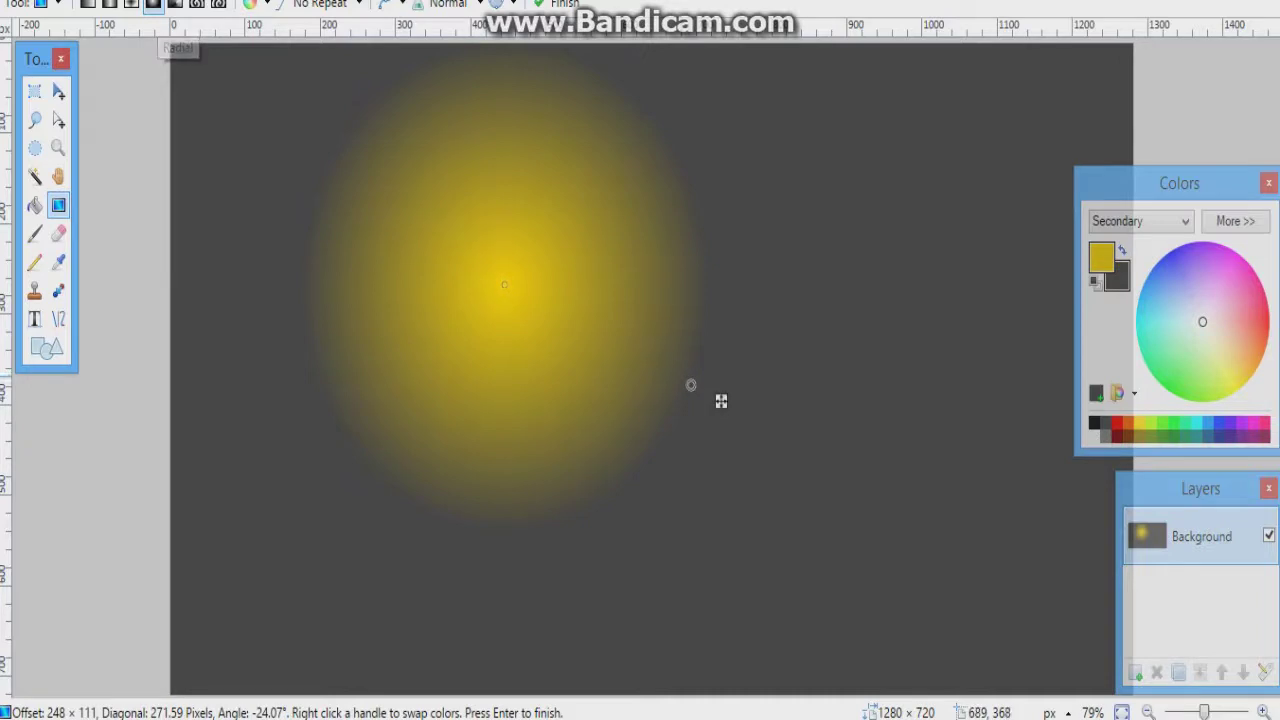
drag(721, 401, 1111, 528)
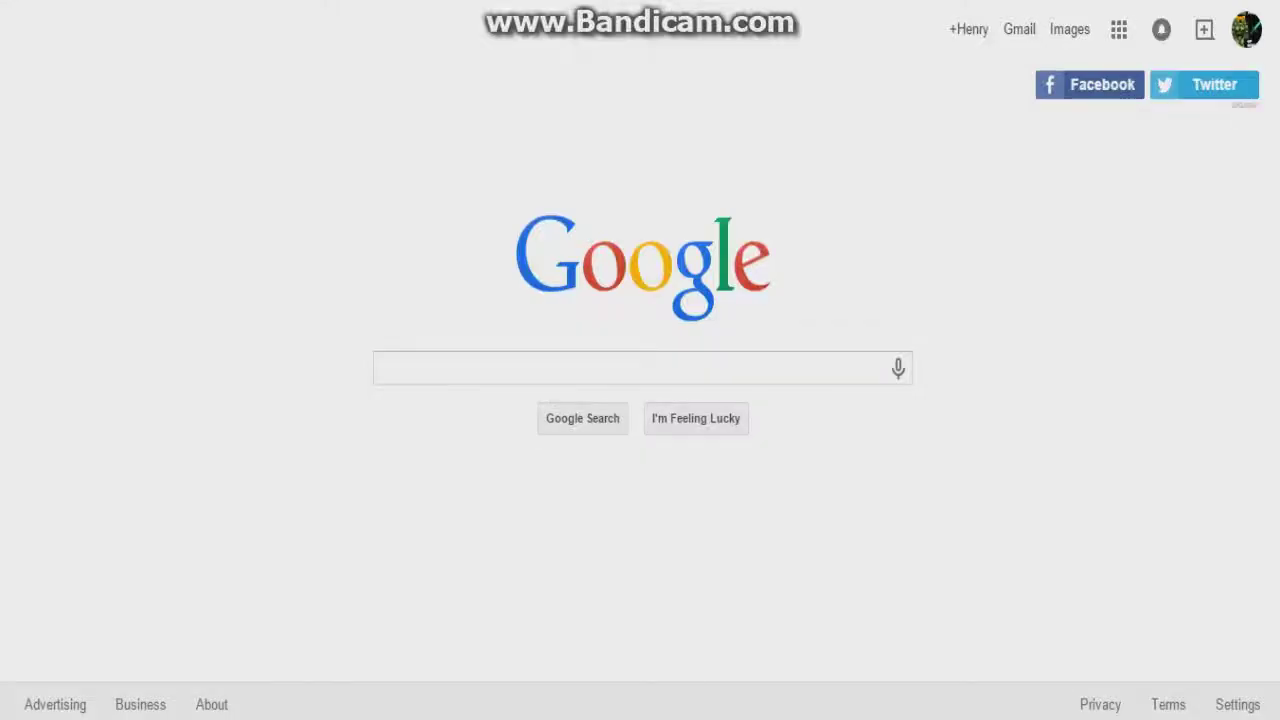
Step: Switch to the browser, search Google Images for "mortal kombat x logo png" and open the white horizontal logo result
click(640, 368)
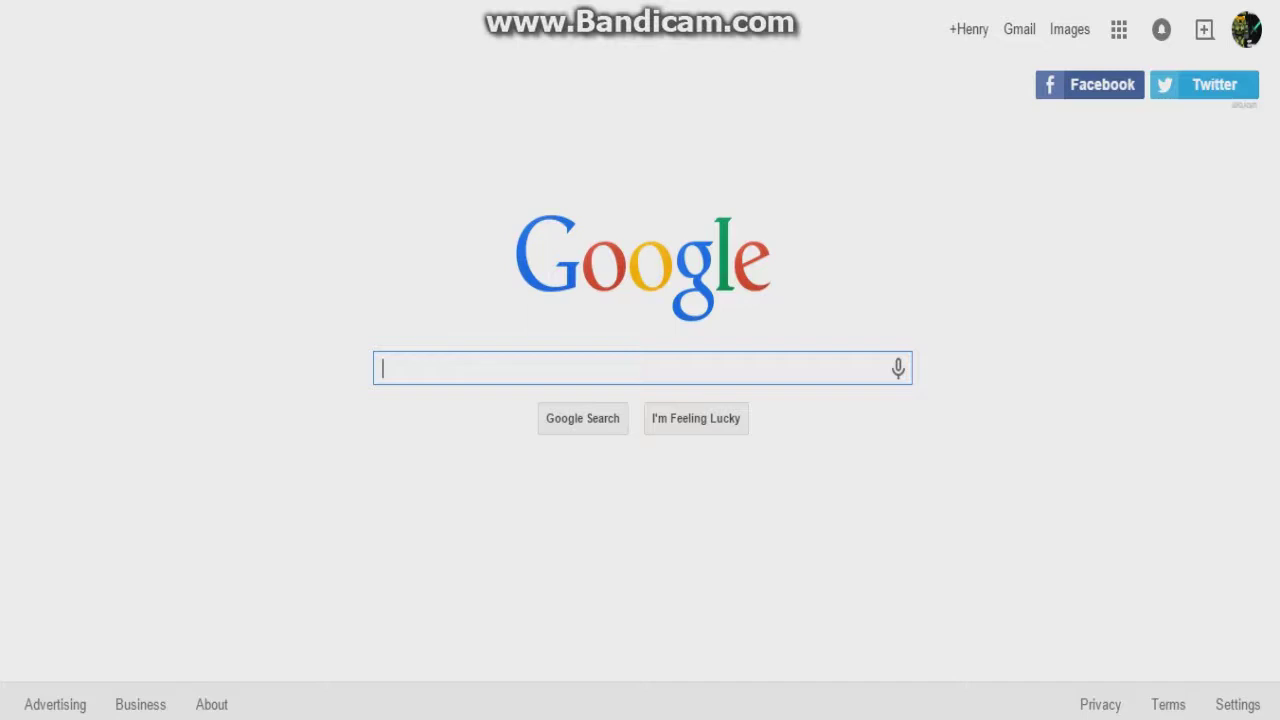
text(mortal komb)
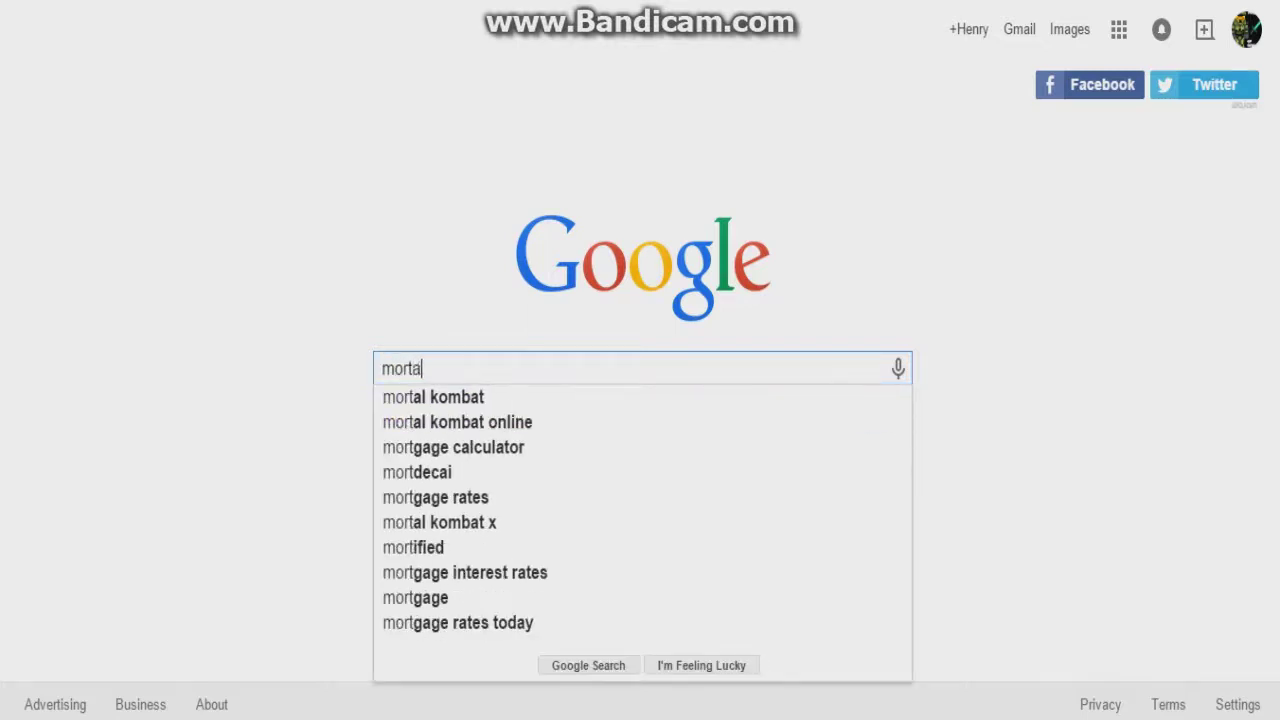
text(at x logo png)
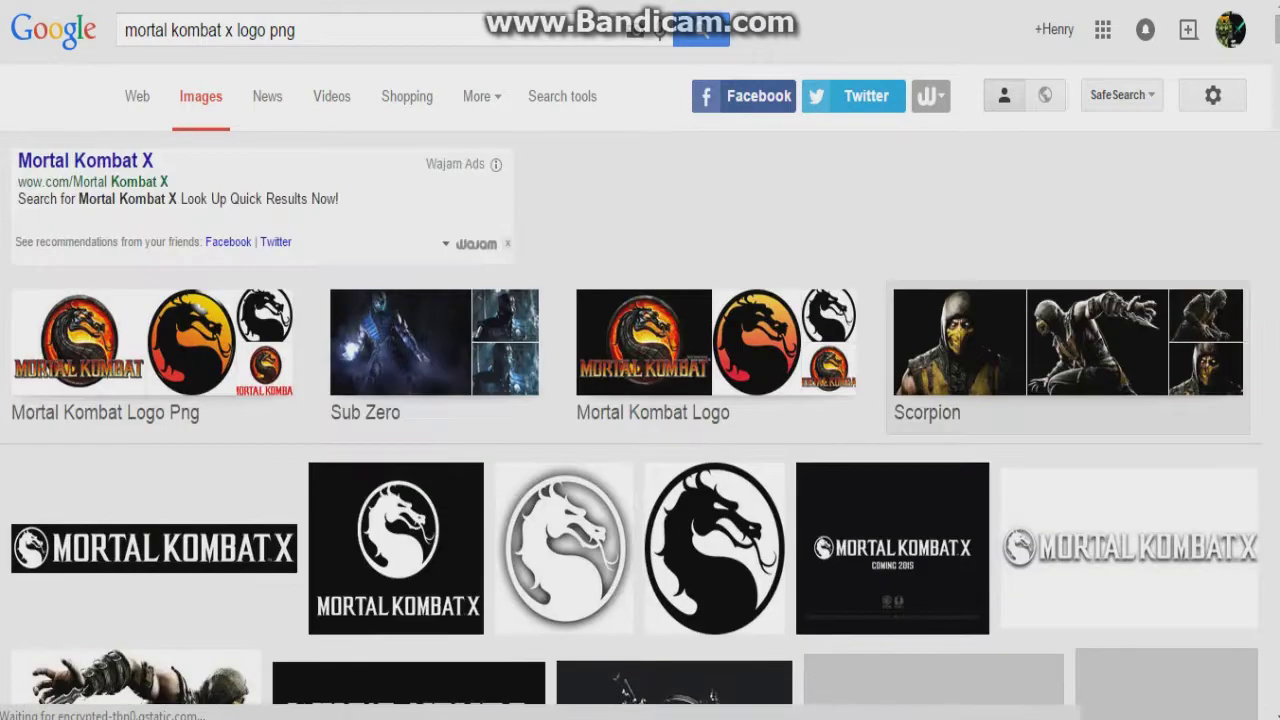
right_click(1117, 440)
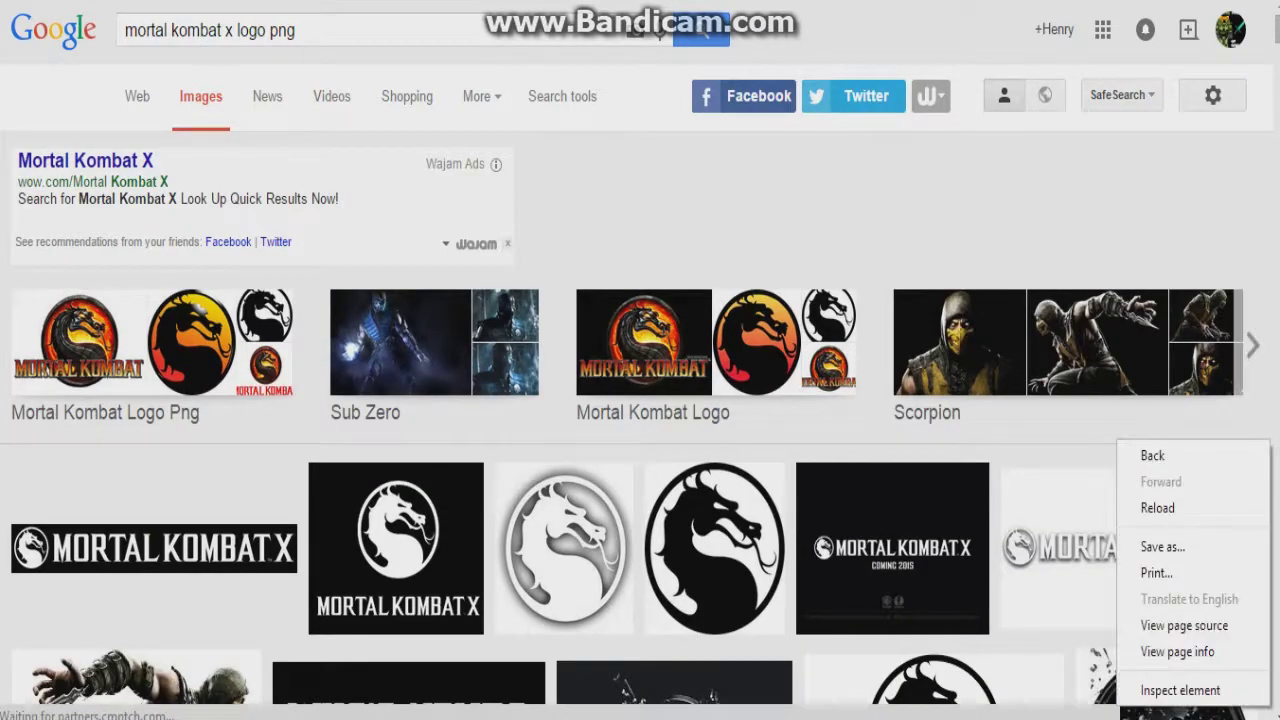
key(Escape)
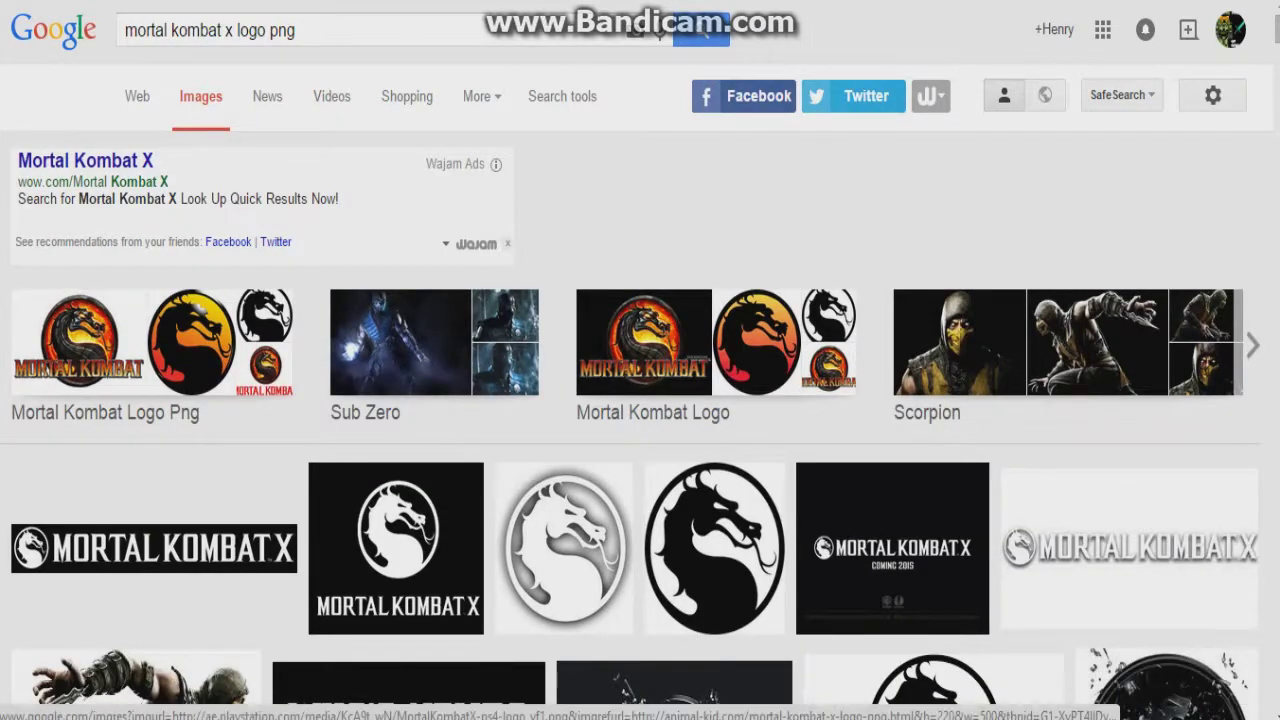
click(1129, 548)
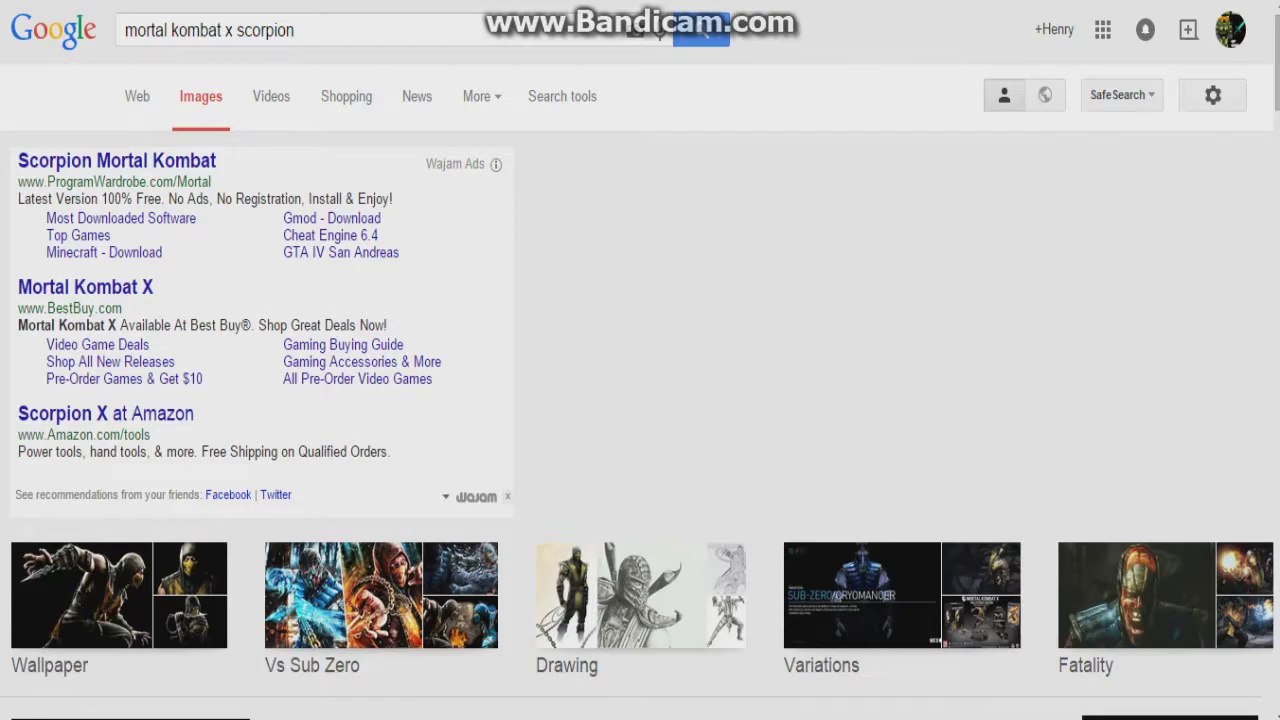
Step: Replace the scorpion image search with a search for "mortal kombat x logo png"
key(ctrl+Tab)
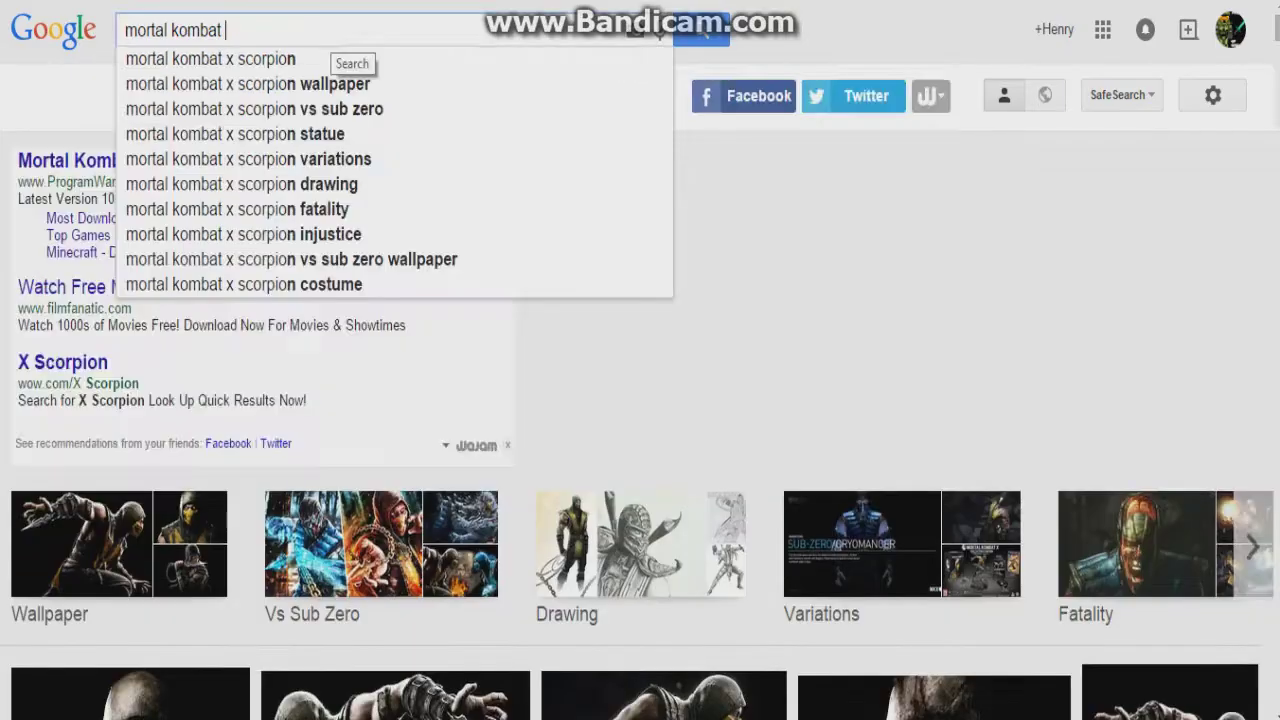
text(x logo )
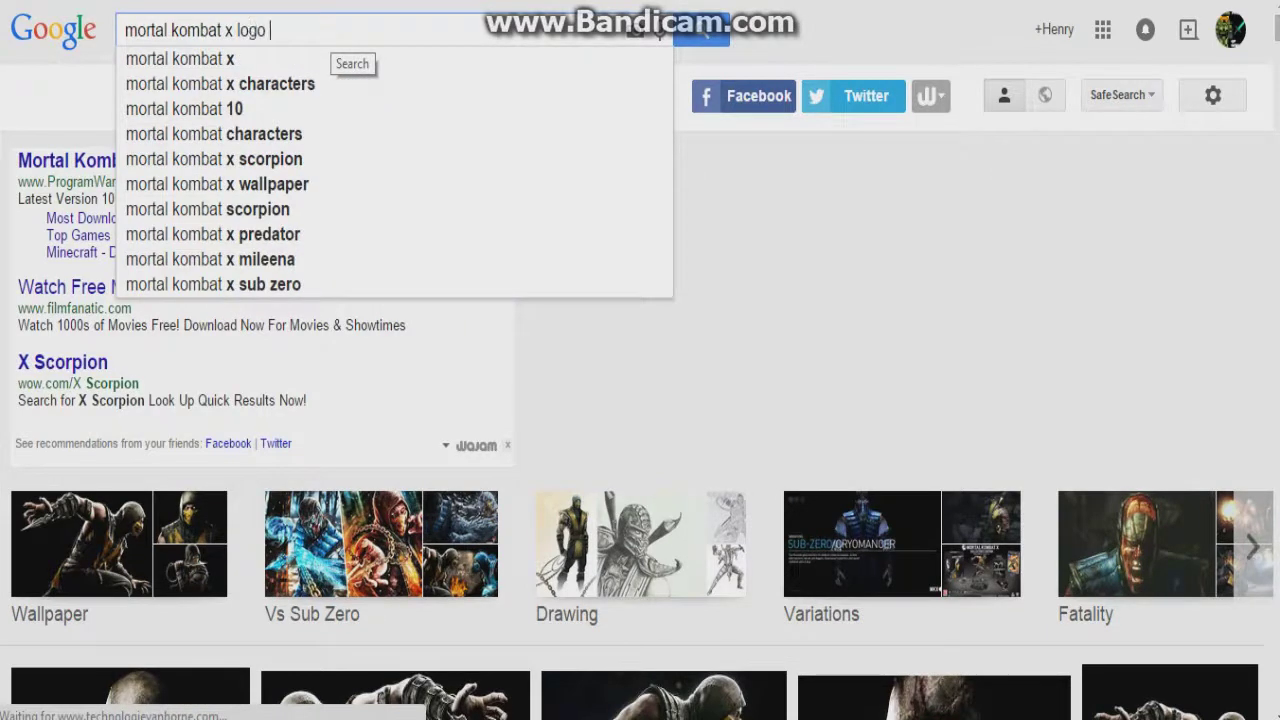
text(png)
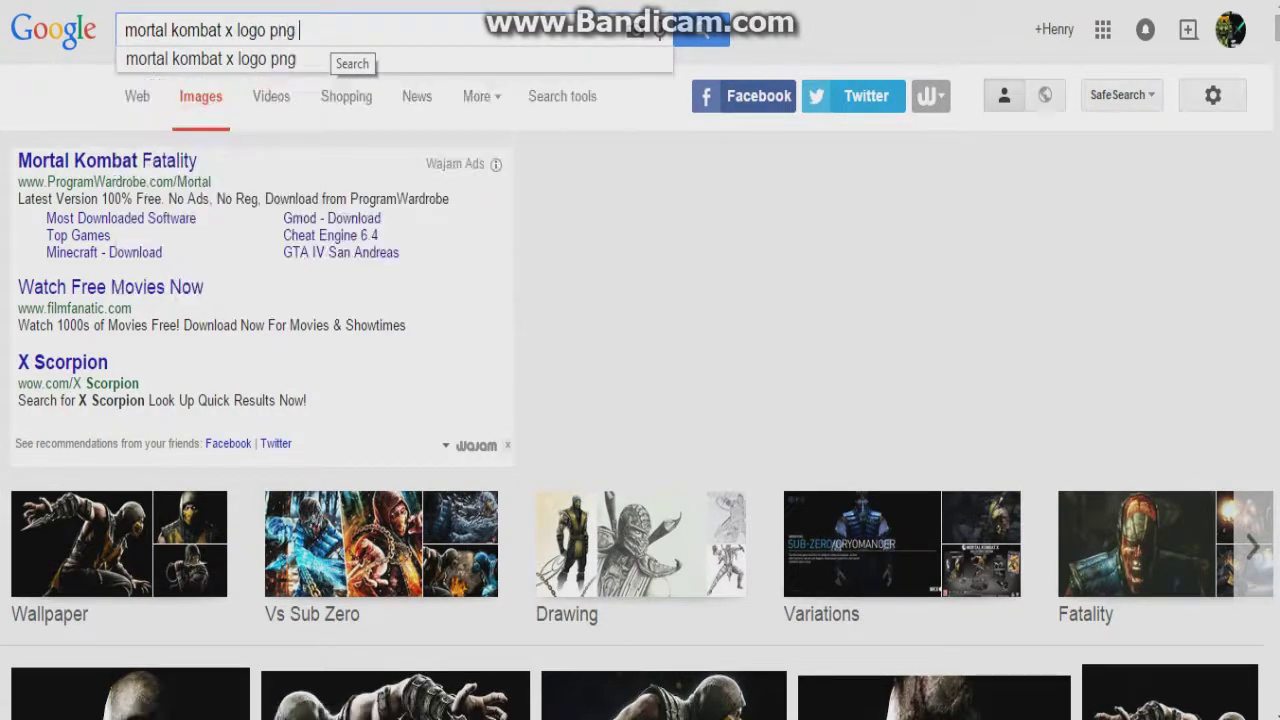
key(Return)
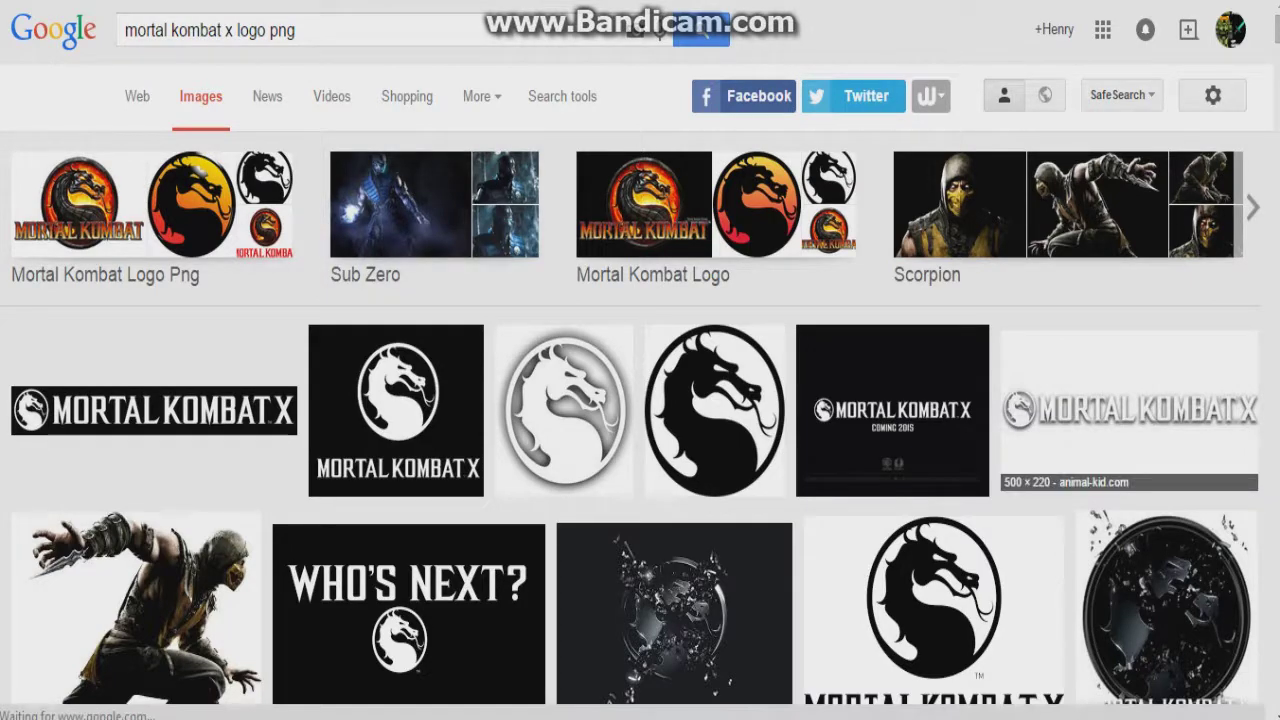
Step: Open the full-size version of the transparent 500 × 220 Mortal Kombat X logo from animal-kid.com
click(1130, 410)
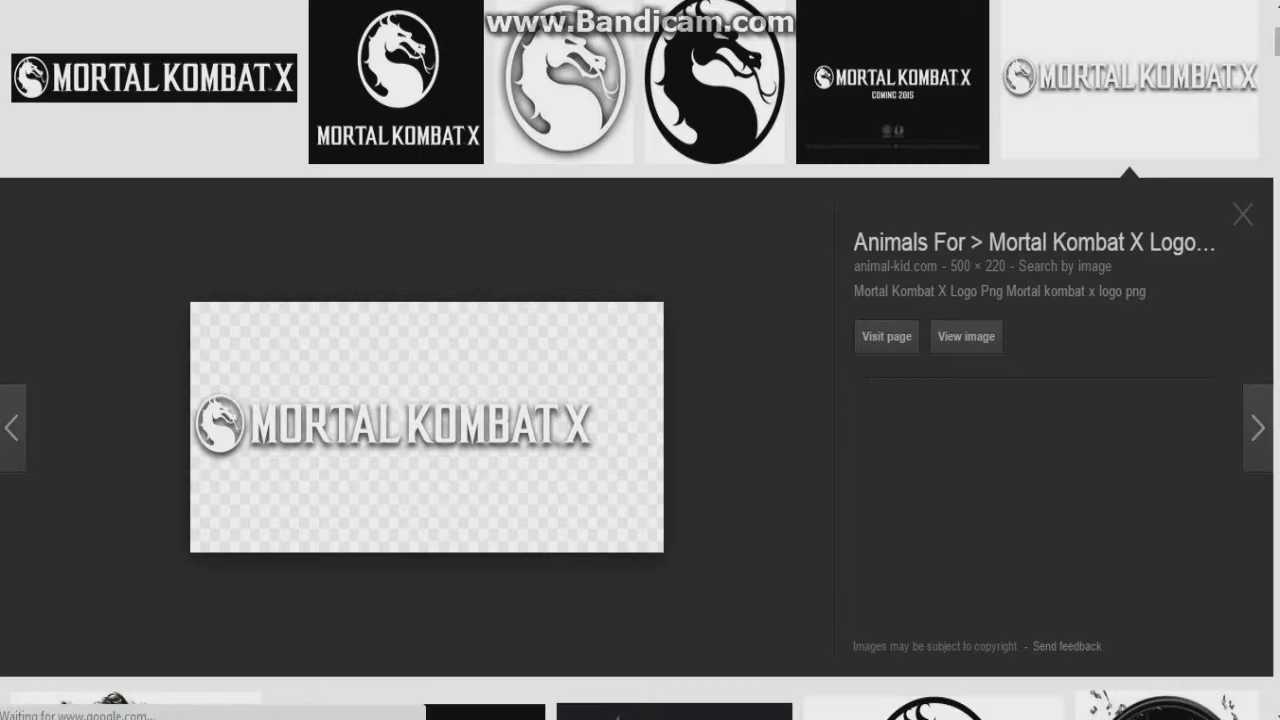
scroll(640, 360, up, 3)
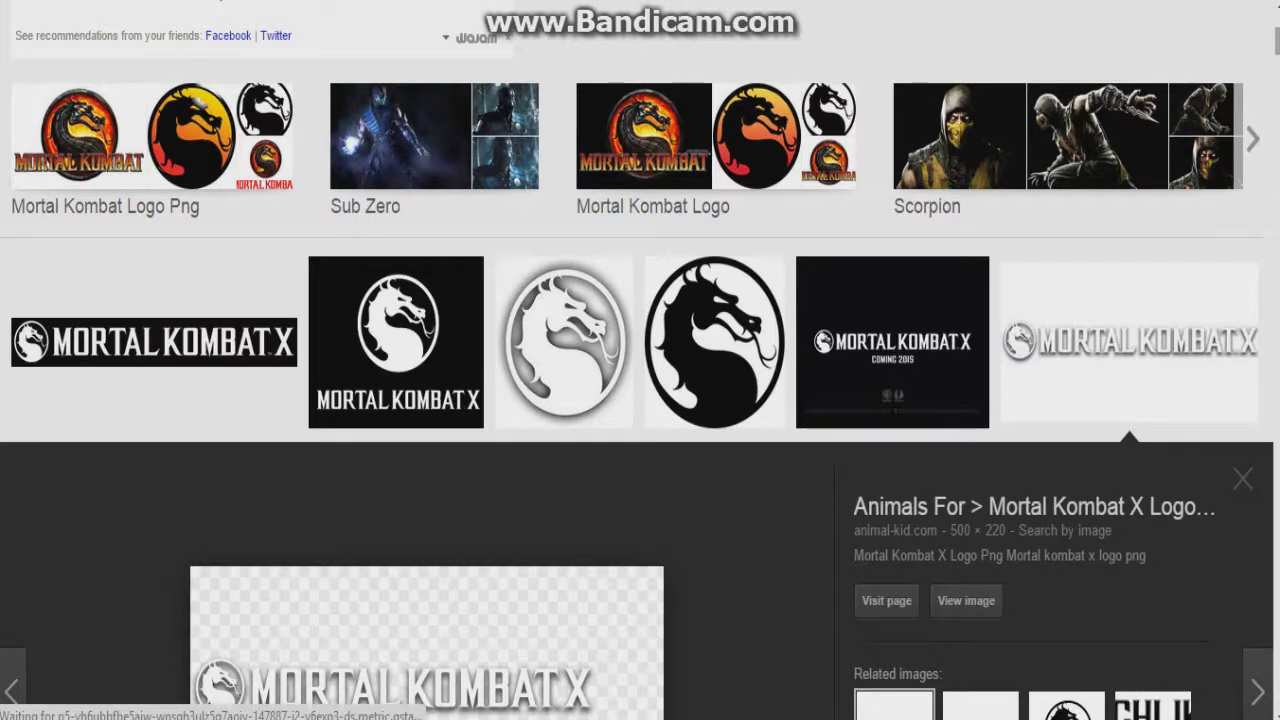
scroll(640, 400, down, 3)
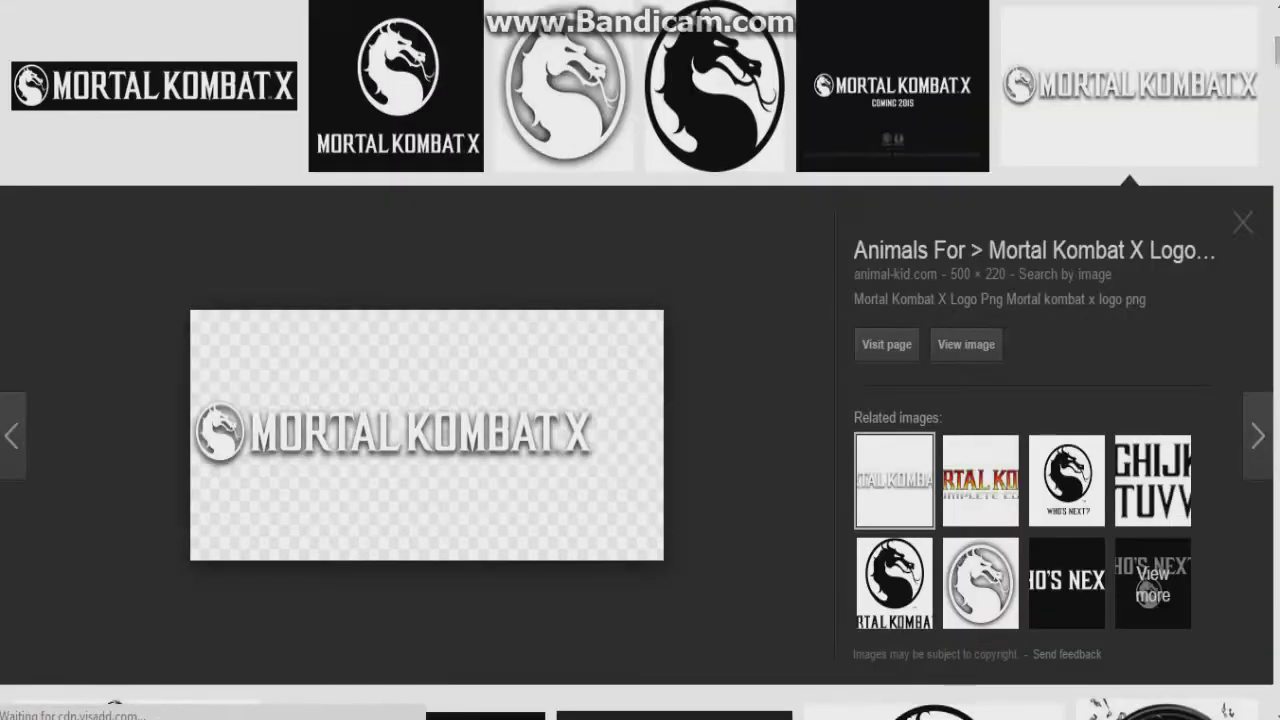
scroll(640, 400, down, 1)
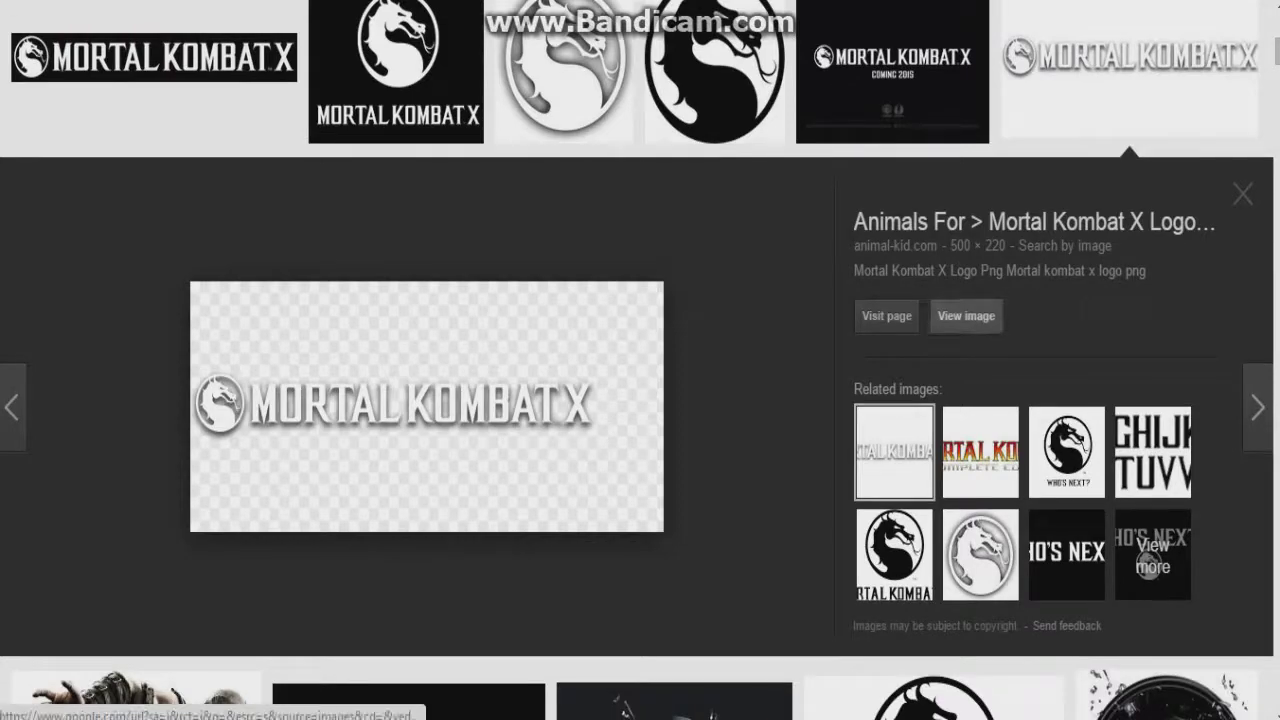
click(965, 316)
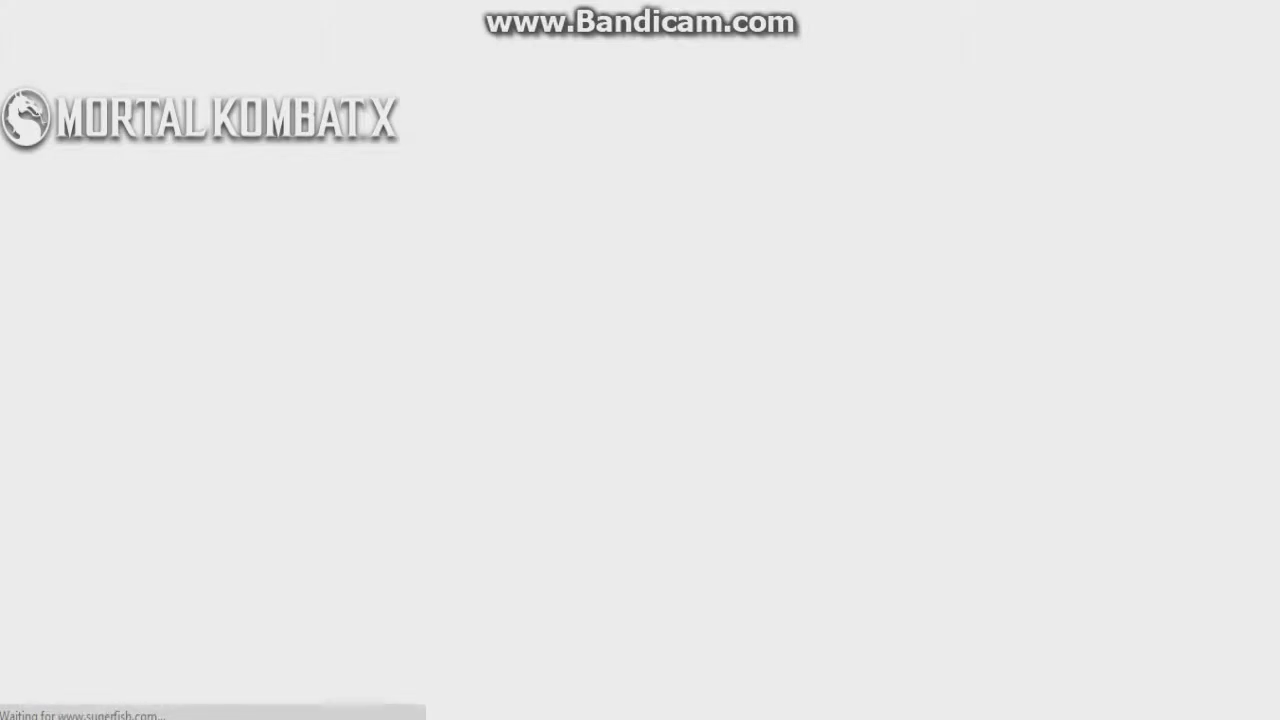
Step: Save the logo as the PNG image MortalKombatX-ps4-logo_vf1 in the Pictures folder
right_click(94, 112)
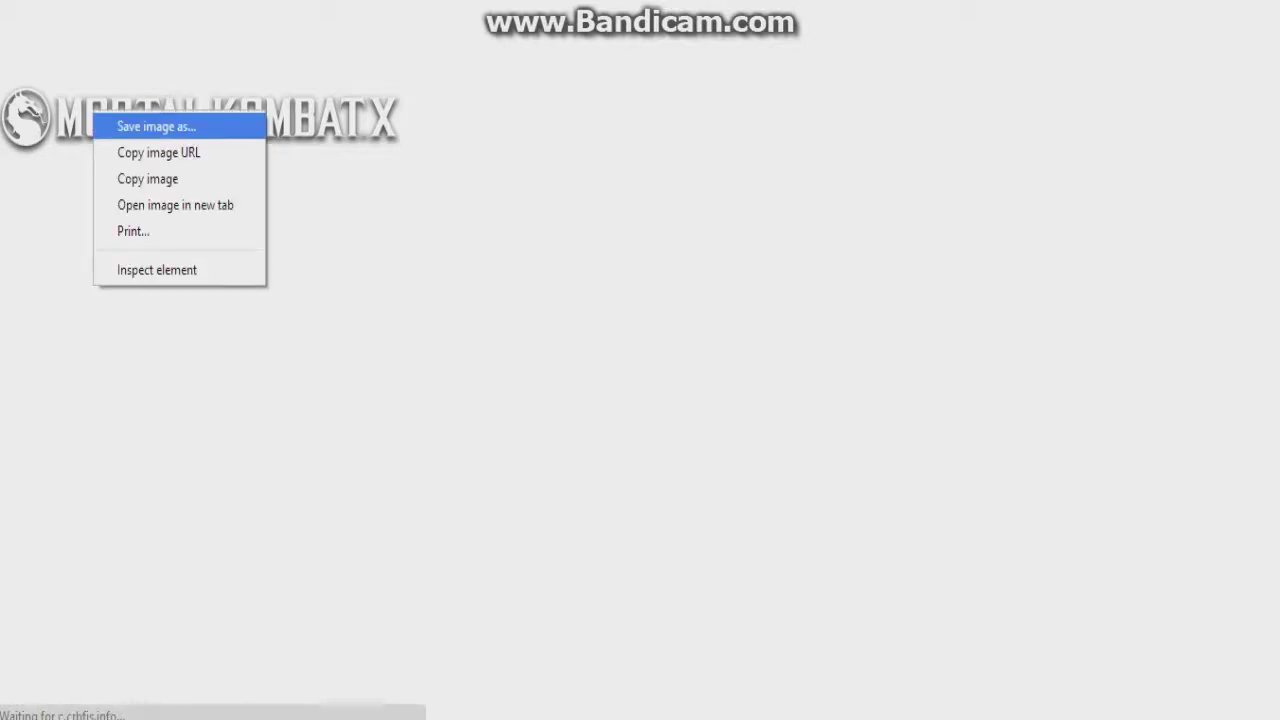
click(156, 126)
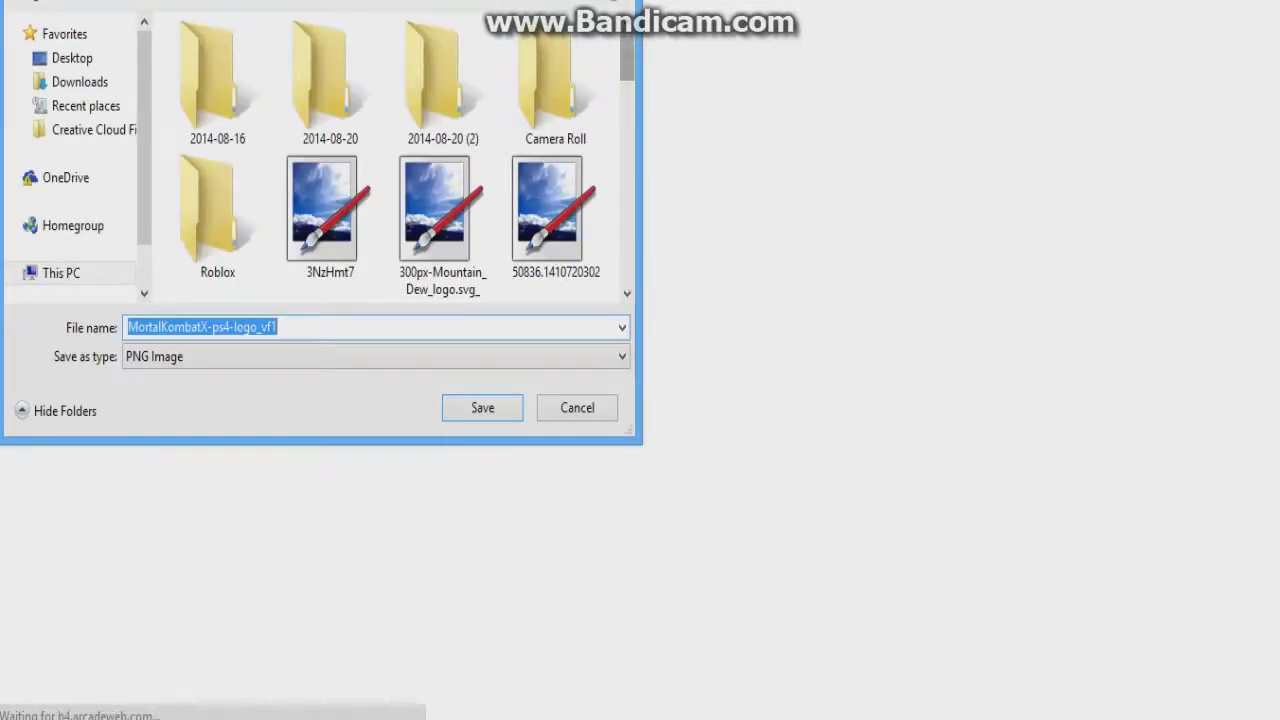
scroll(432, 150, down, 5)
scroll(432, 150, down, 10)
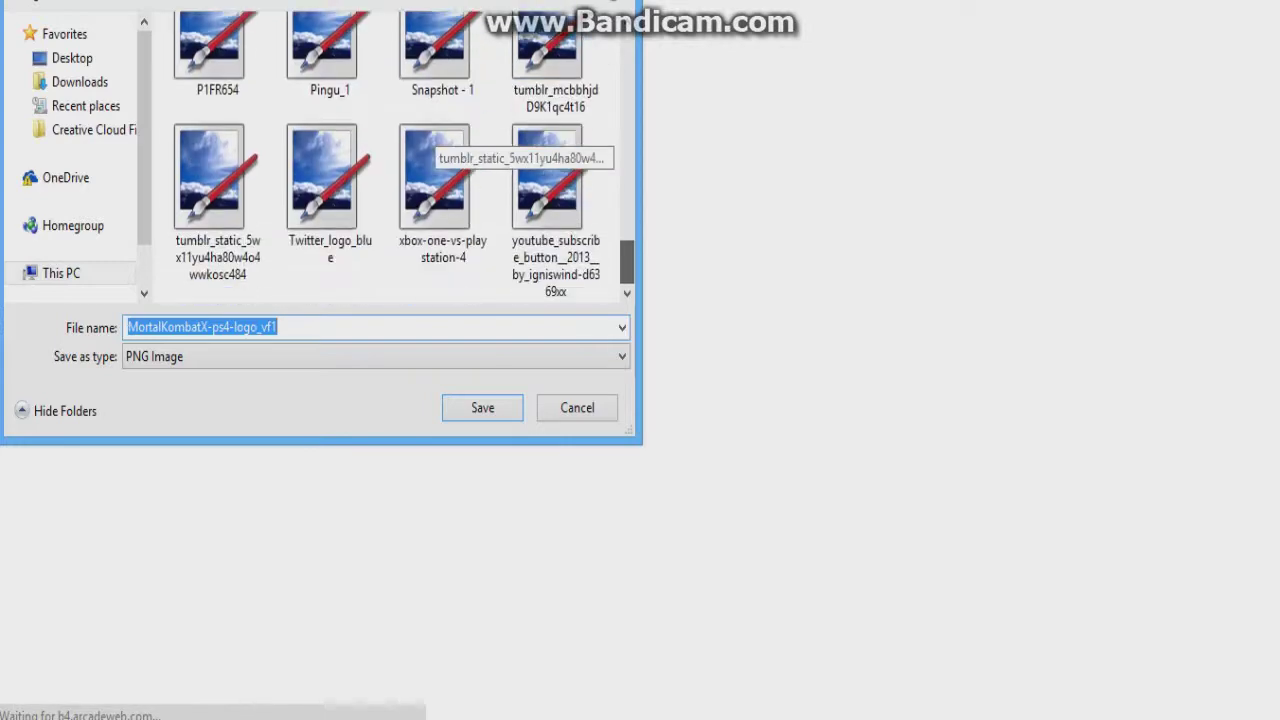
scroll(432, 150, down, 5)
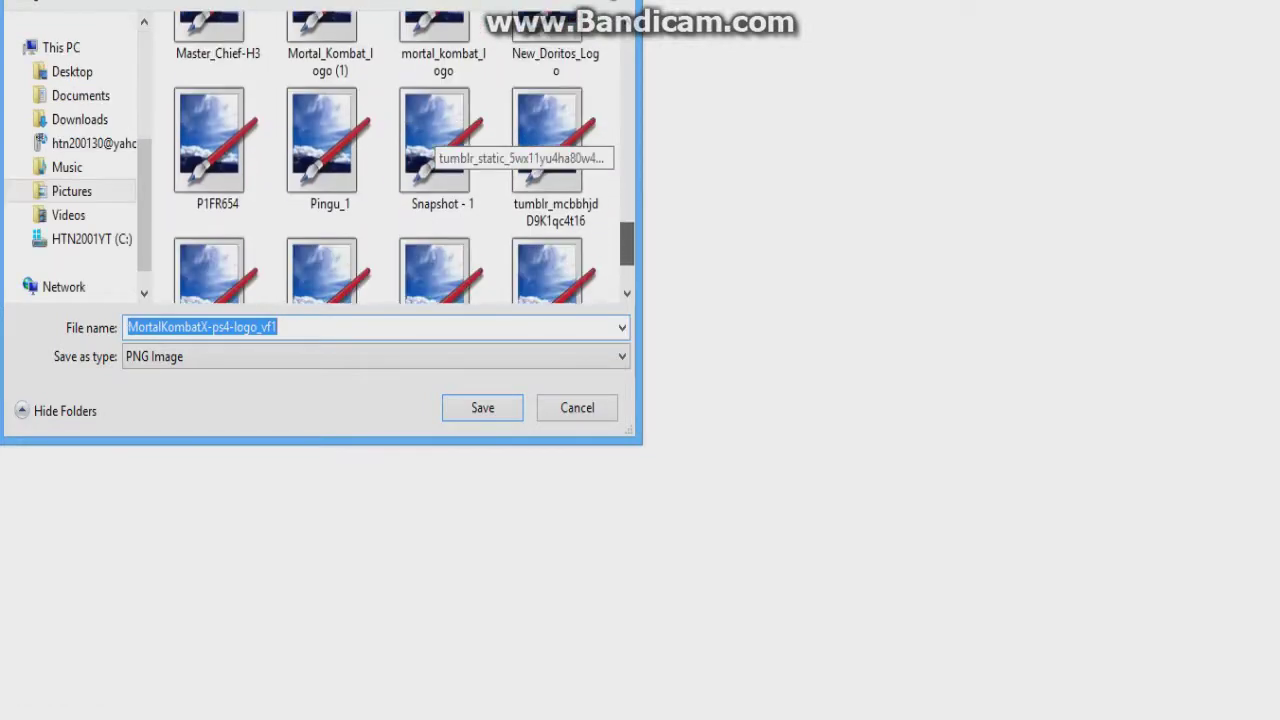
key(Return)
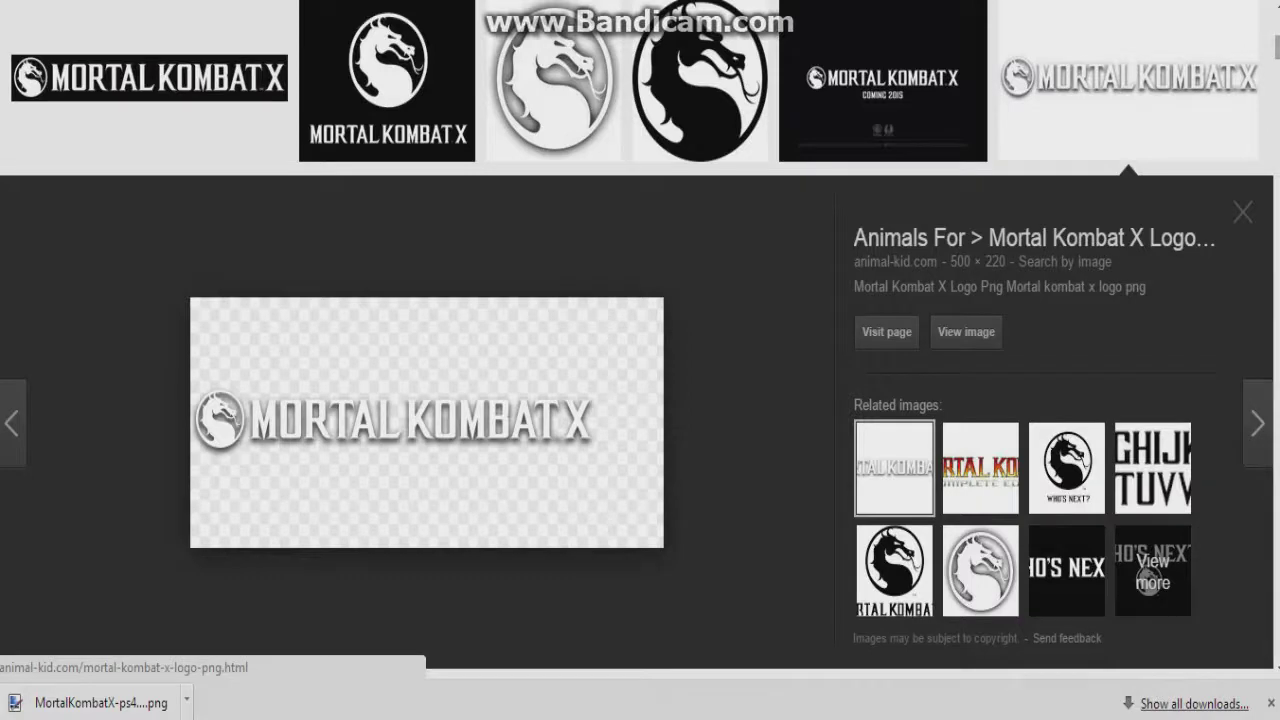
Step: Change the image search from "mortal kombat x logo png" to "mortal kombat x png" and run it
scroll(197, 433, up, 6)
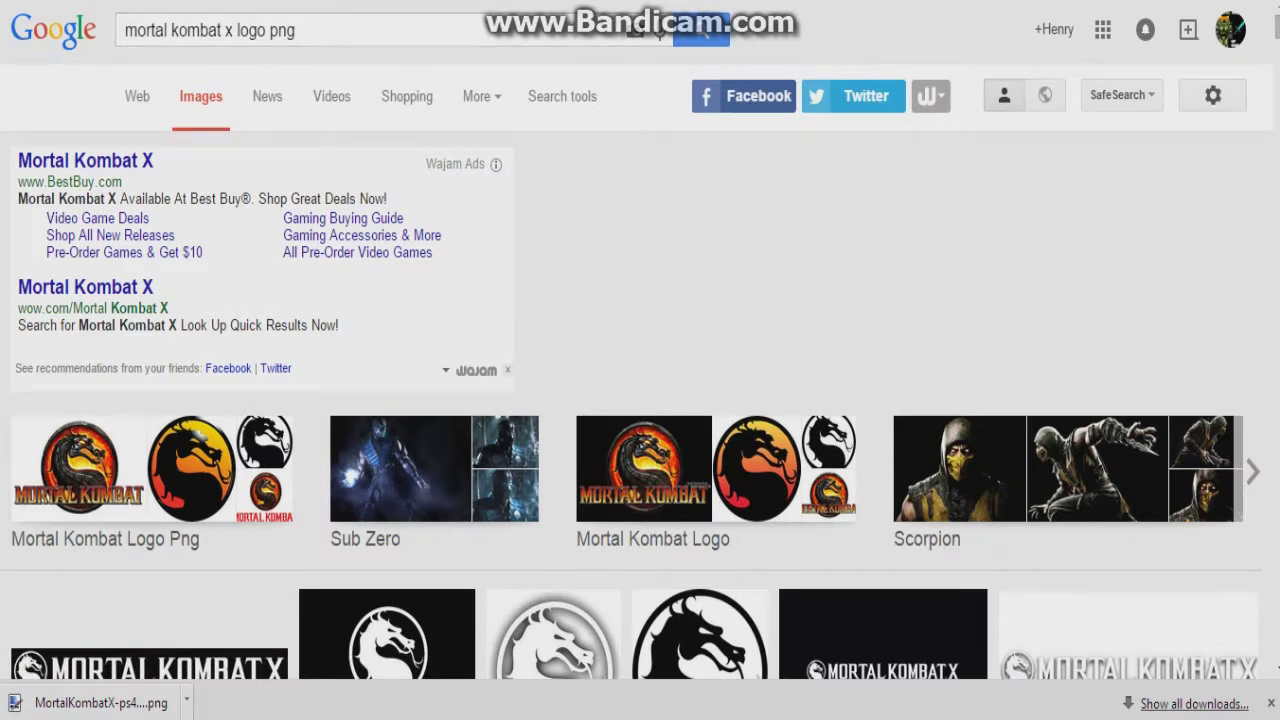
drag(297, 30, 124, 30)
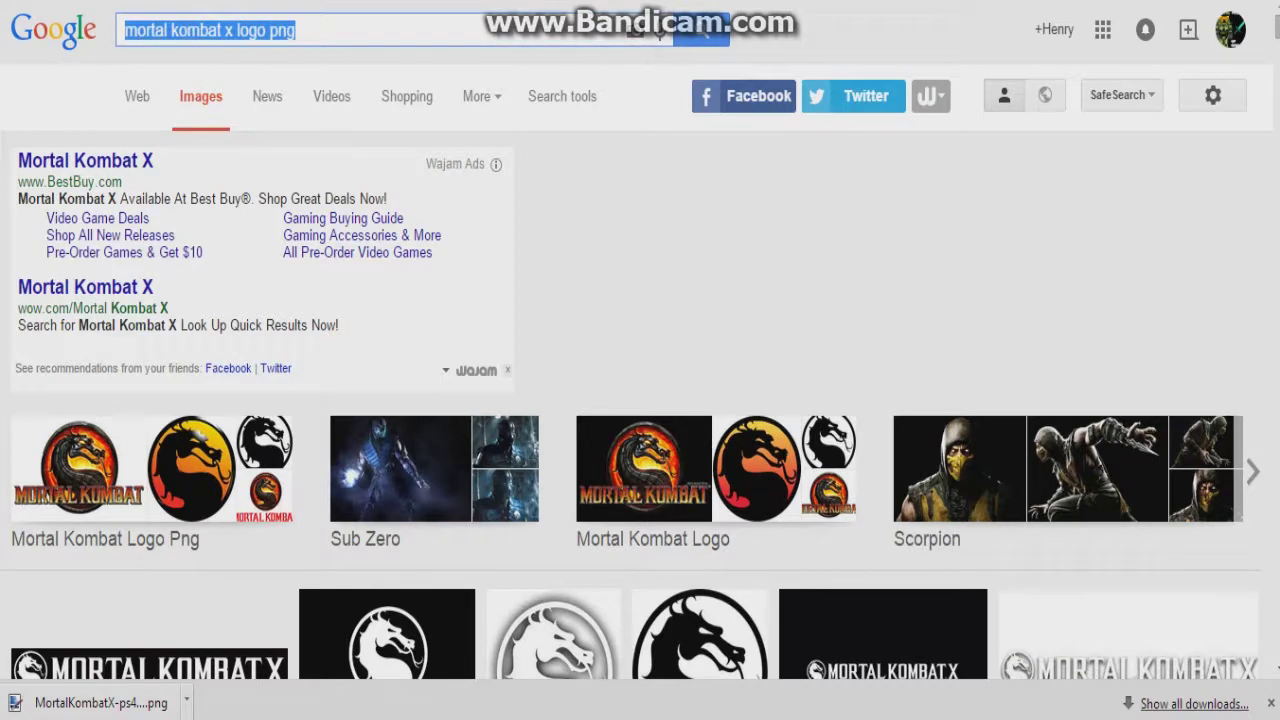
scroll(316, 470, down, 2)
scroll(316, 470, up, 2)
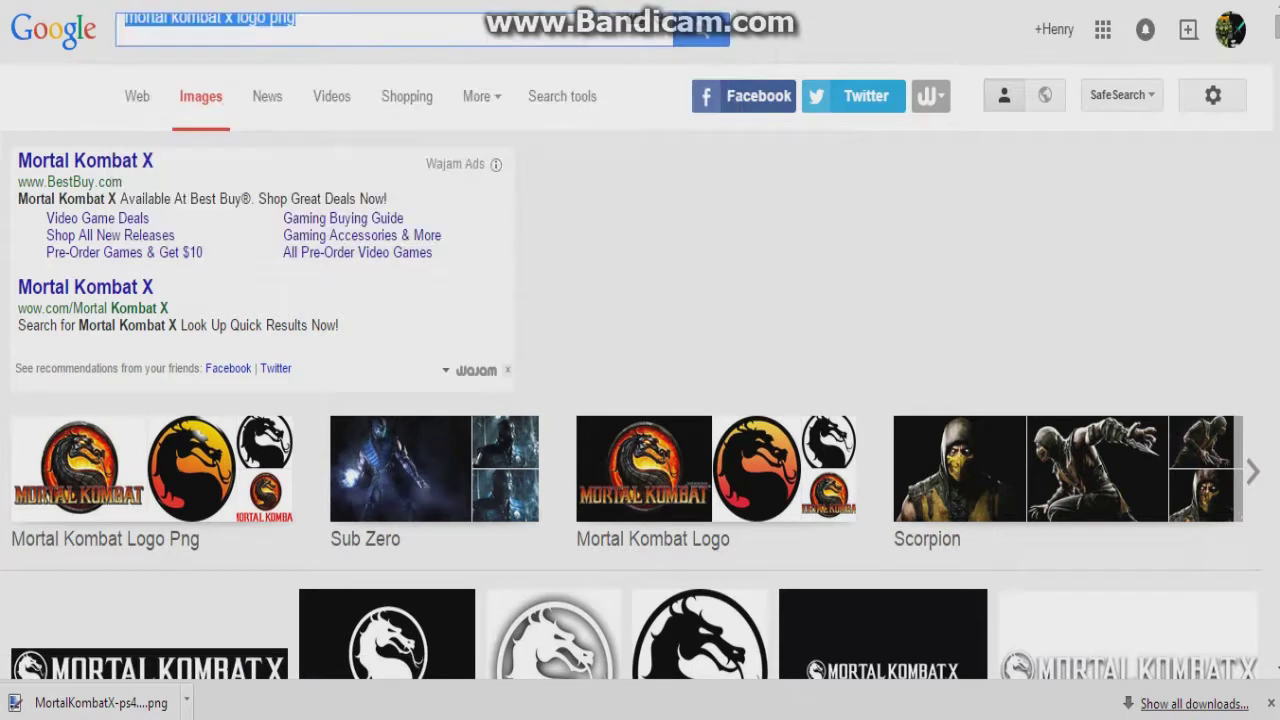
click(297, 28)
drag(297, 28, 240, 28)
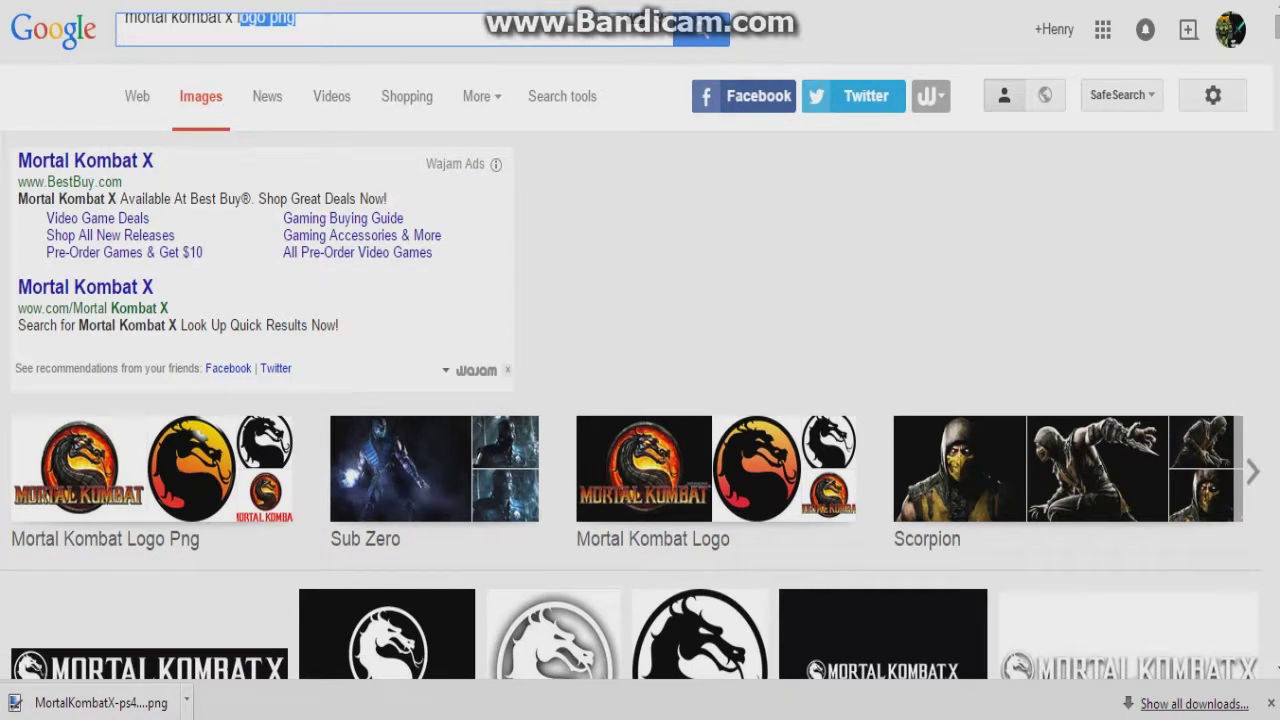
key(BackSpace)
key(BackSpace)
text(png)
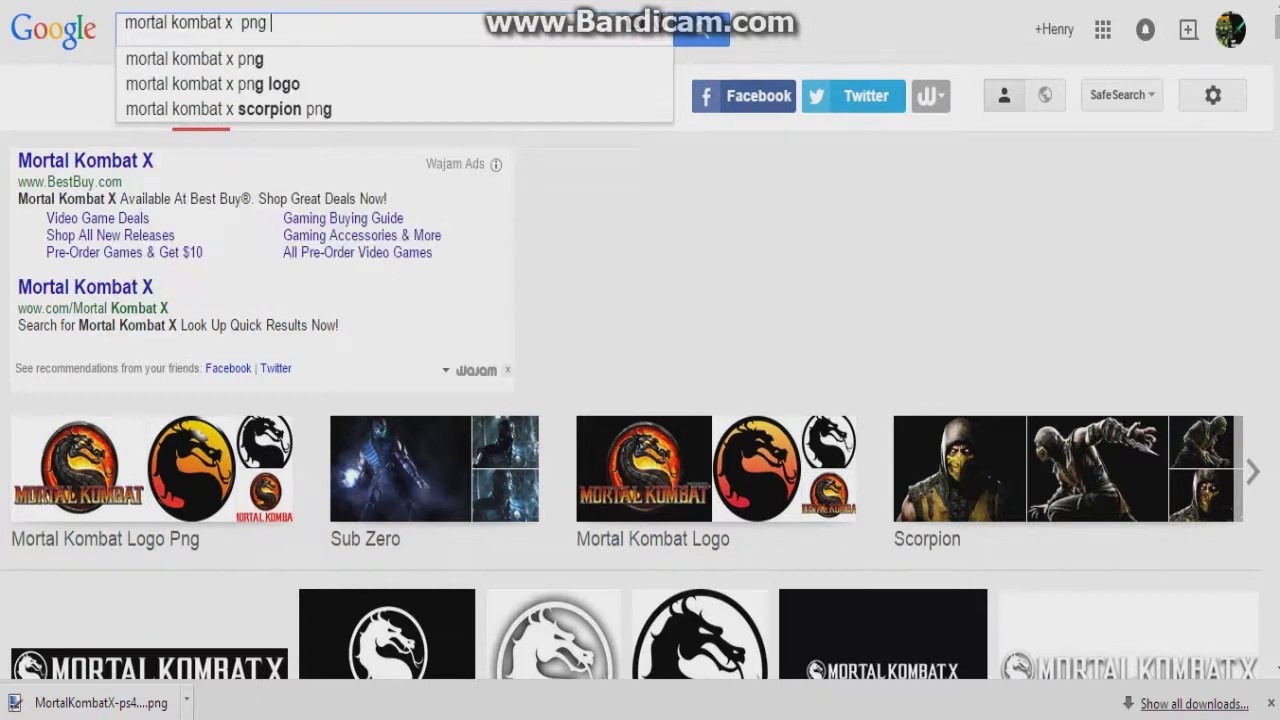
key(Return)
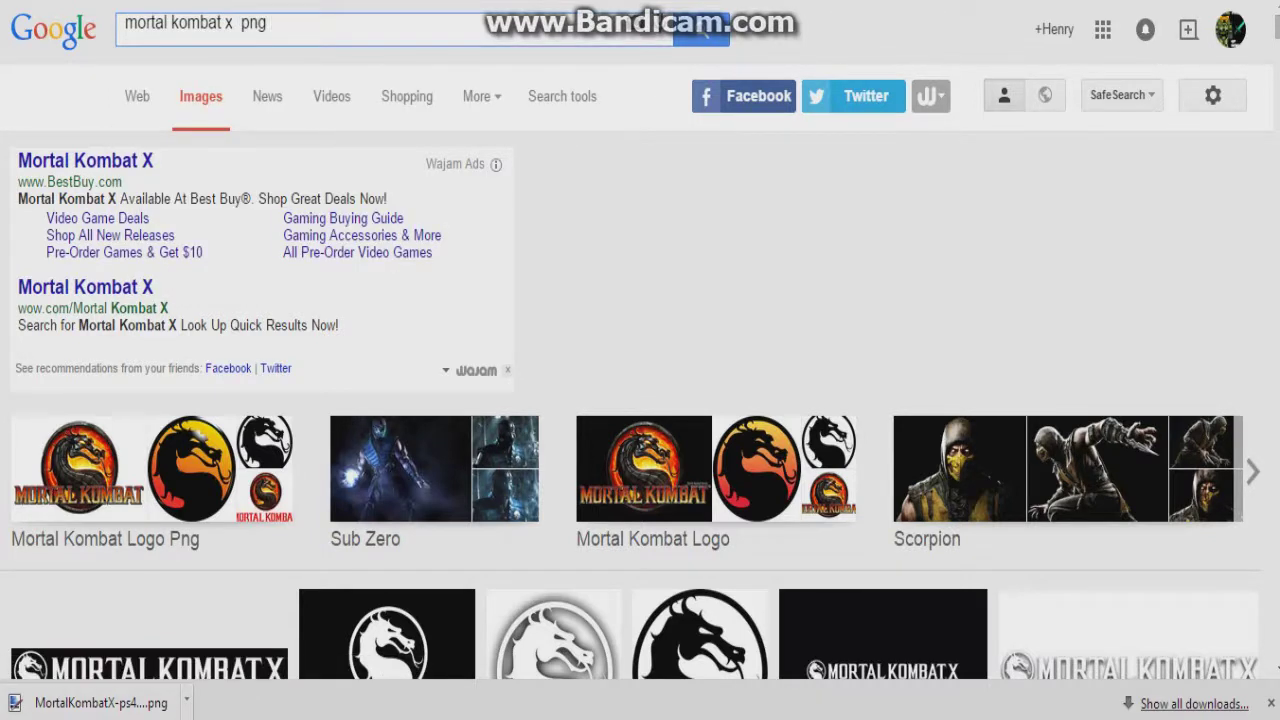
key(Return)
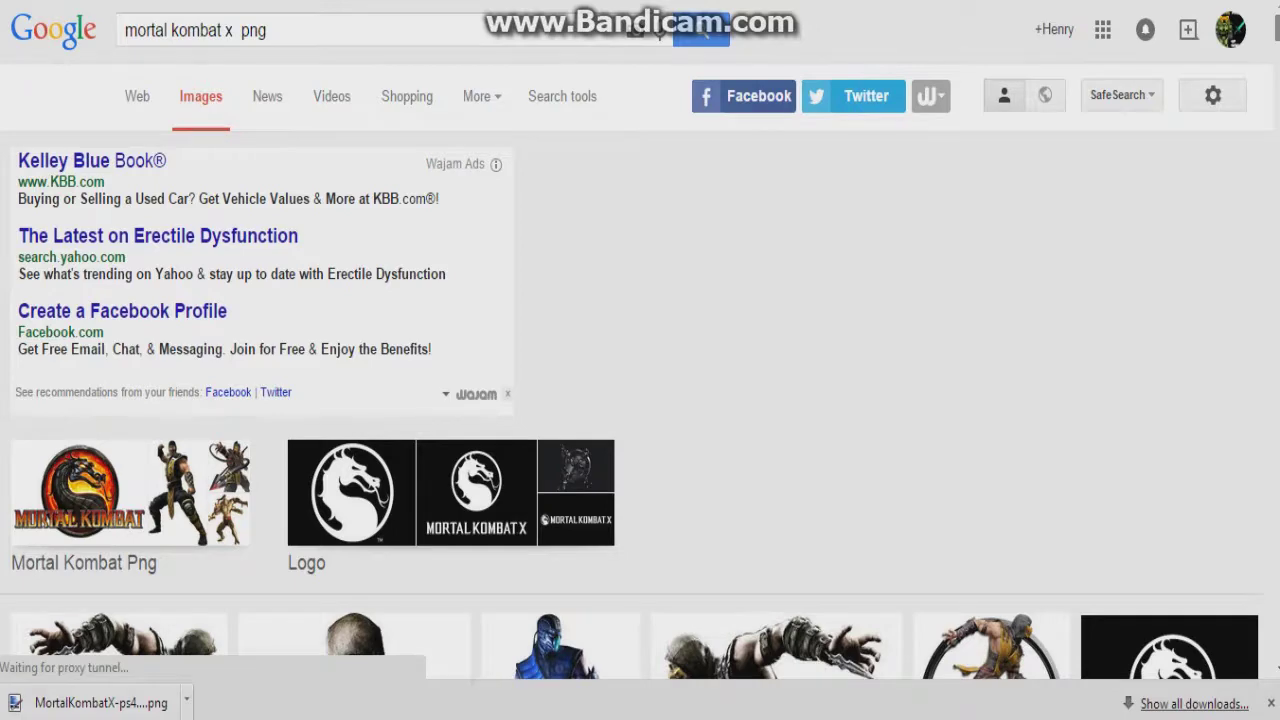
Step: Find the transparent 800 × 579 crouching Scorpion render from mortalkombat.wikia.com in the results and open its full-size version
scroll(640, 360, down, 10)
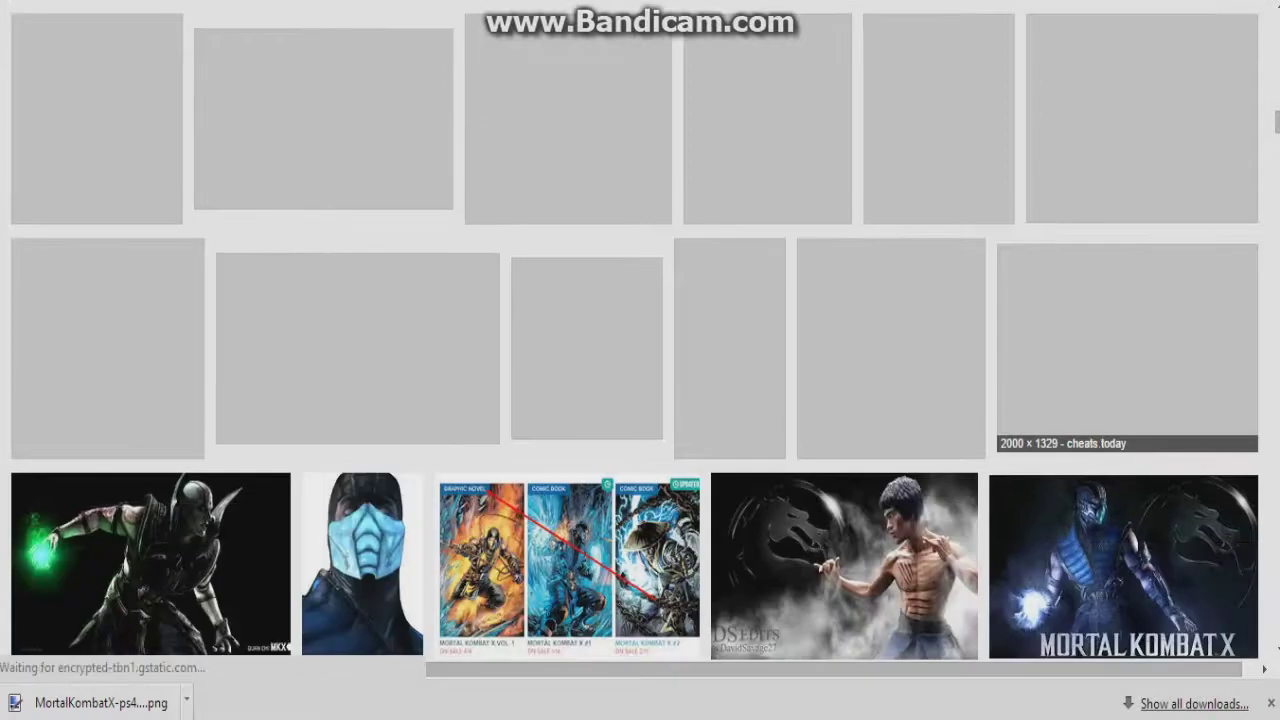
scroll(640, 360, up, 4)
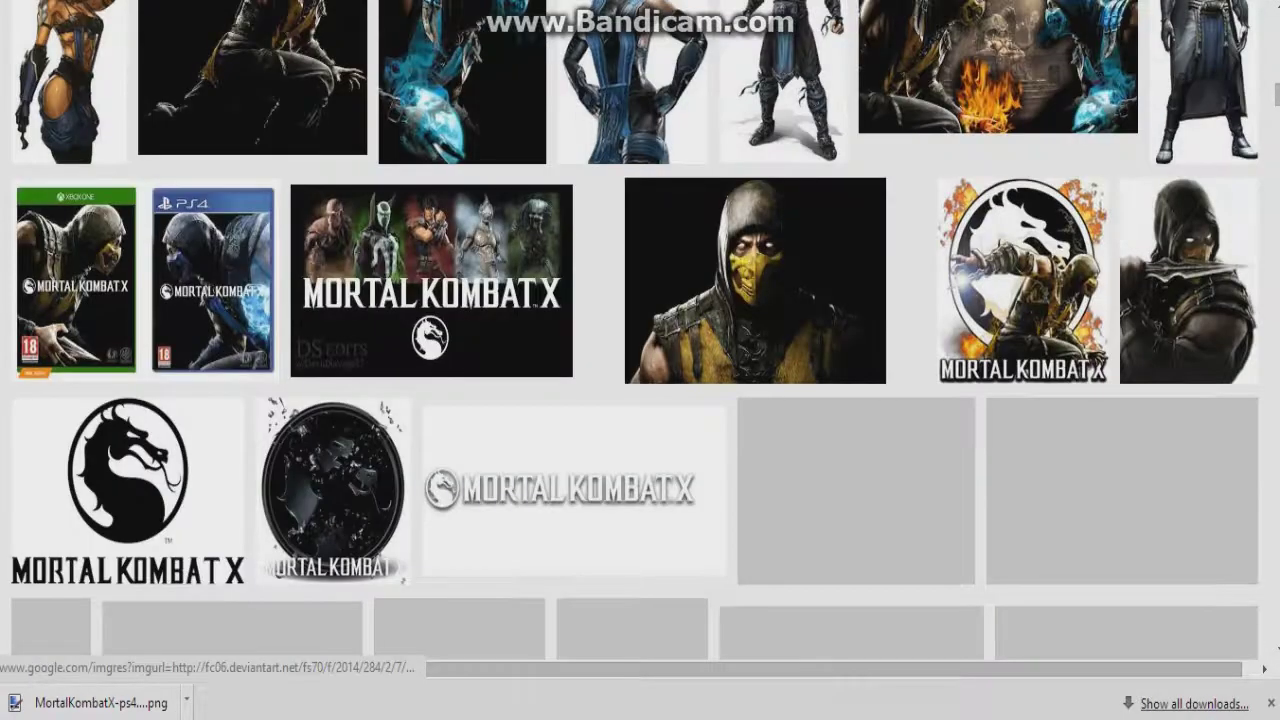
scroll(640, 360, up, 3)
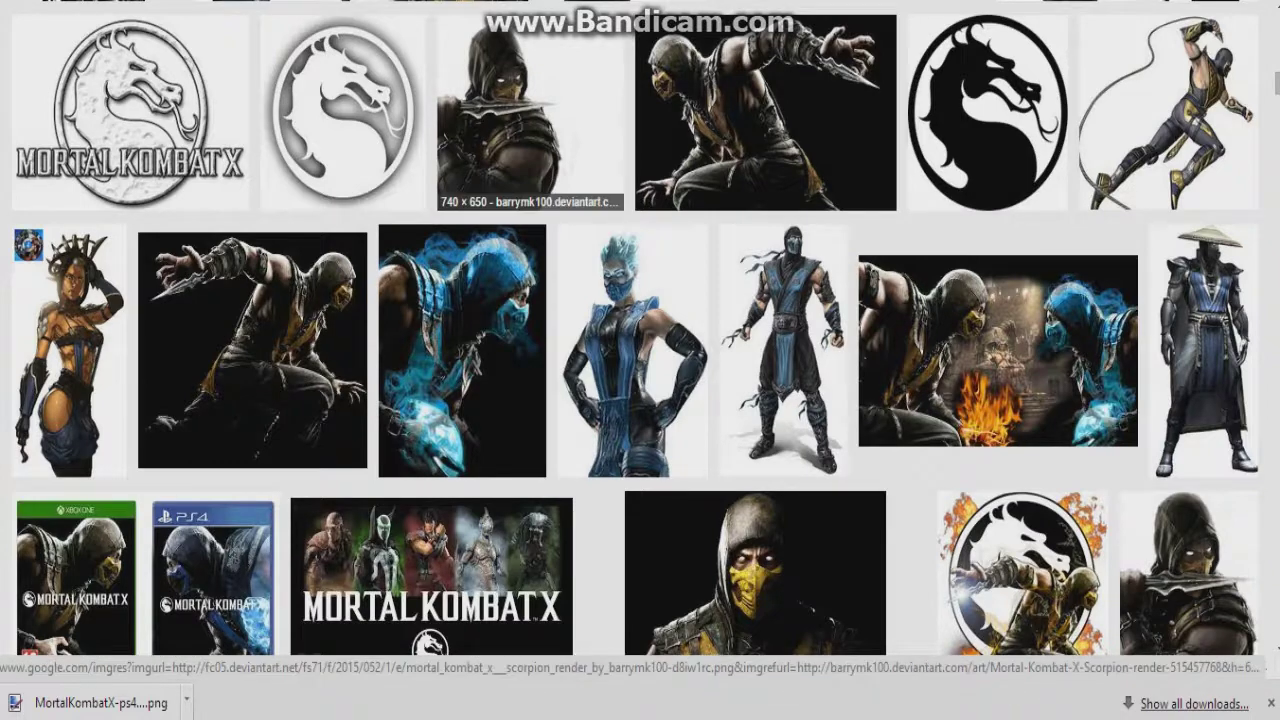
scroll(455, 180, up, 5)
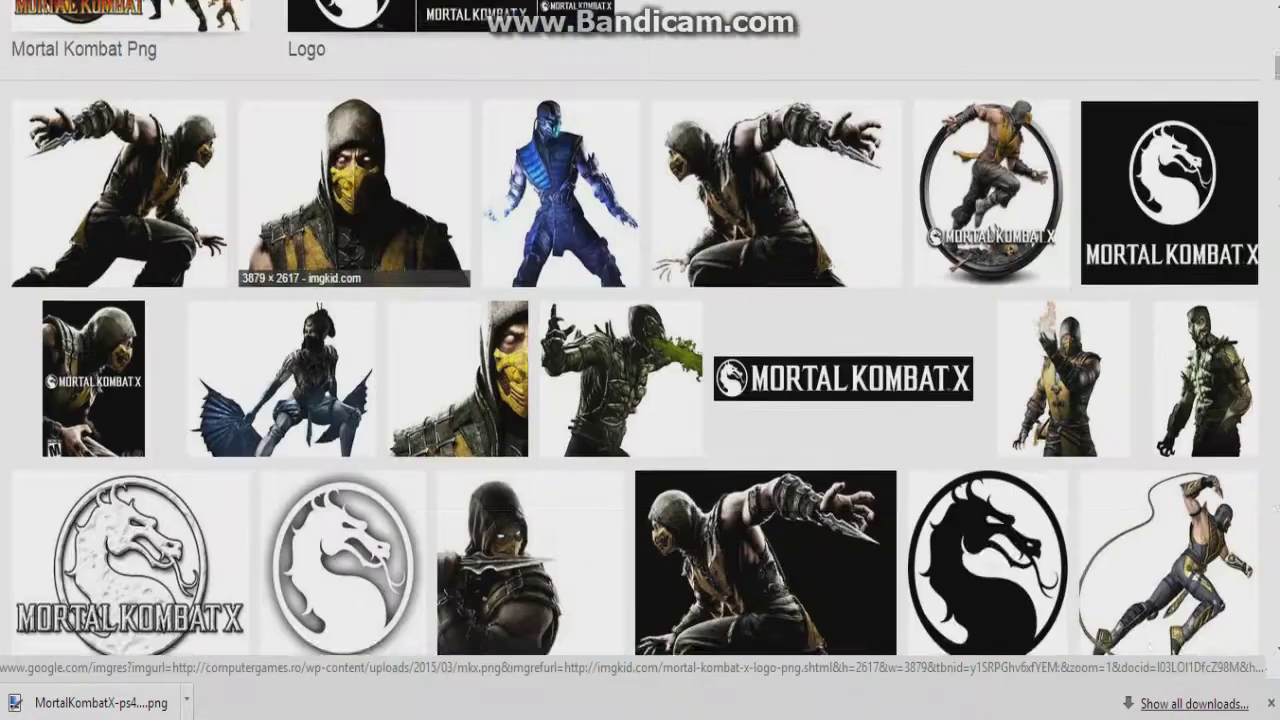
scroll(455, 180, up, 2)
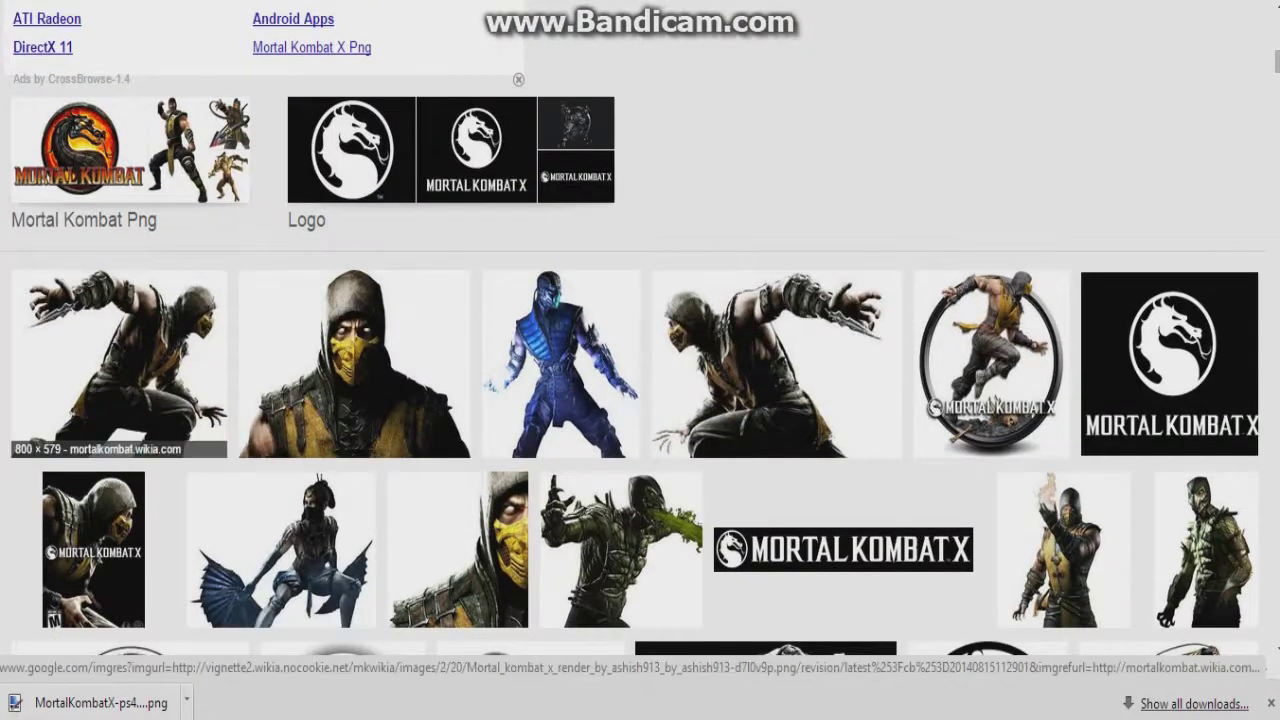
click(119, 363)
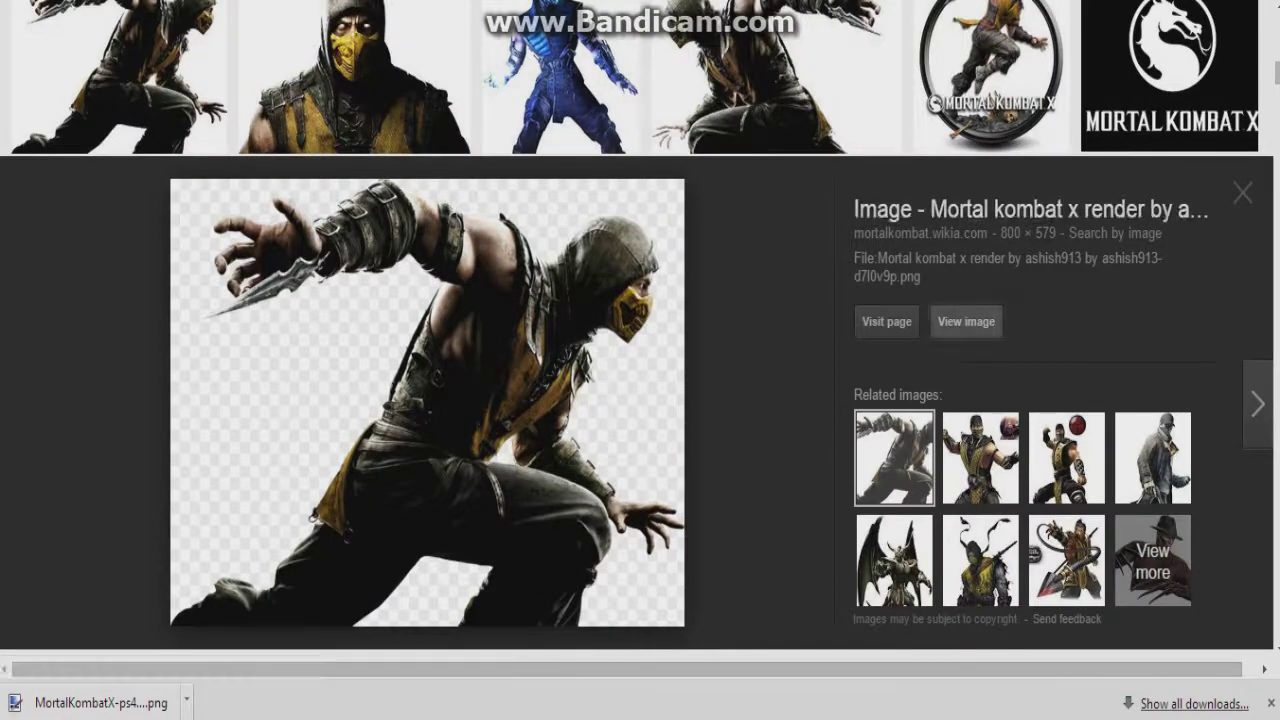
click(966, 321)
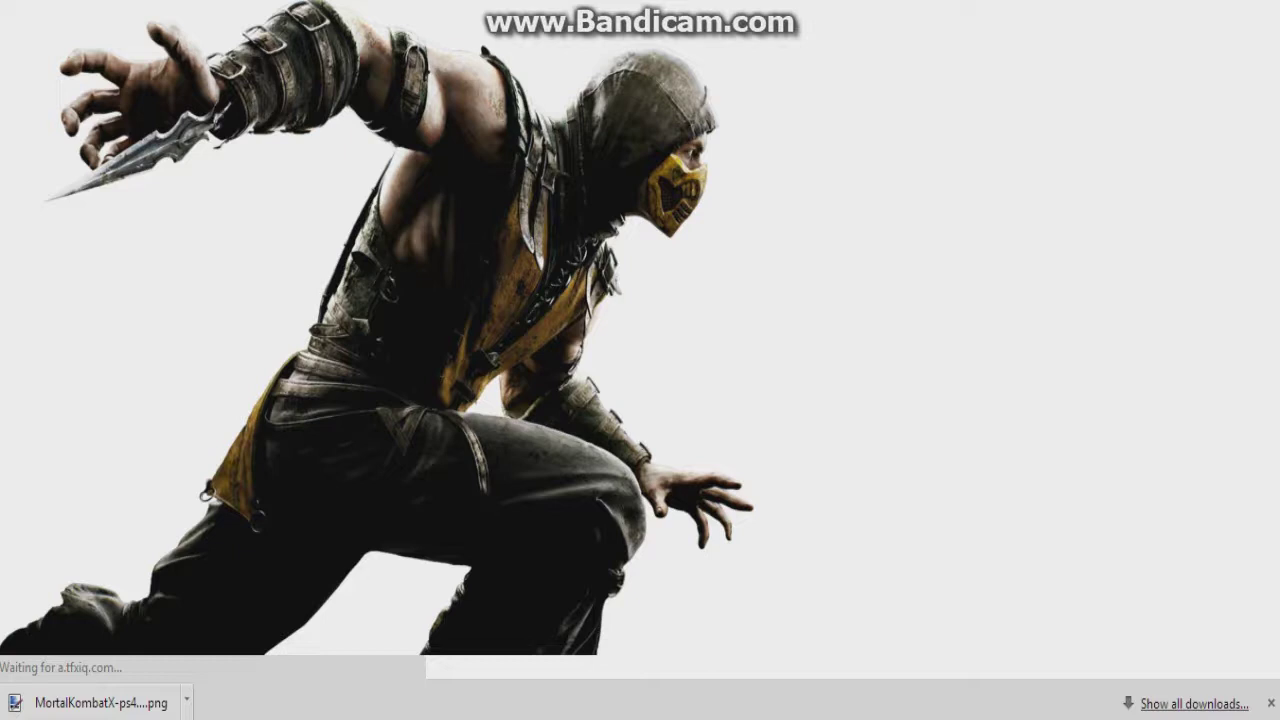
Step: Save the Scorpion render as a PNG image in the Pictures folder under its suggested file name
right_click(385, 231)
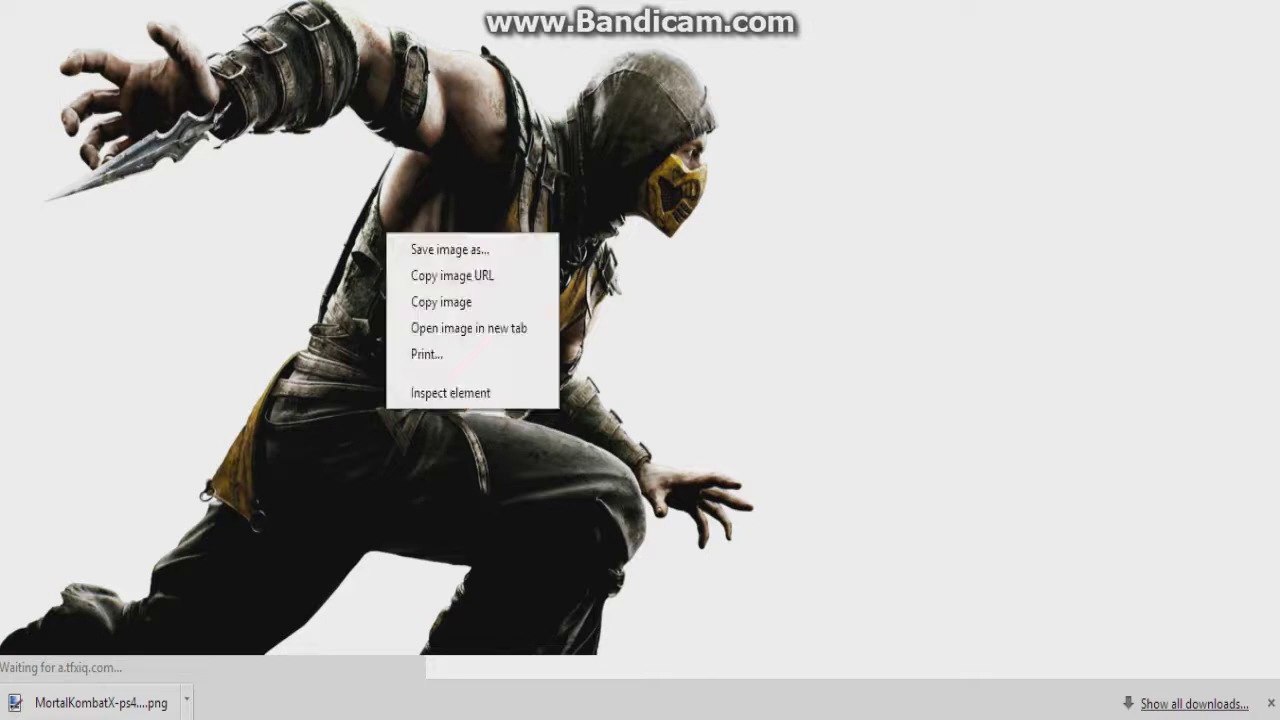
click(449, 249)
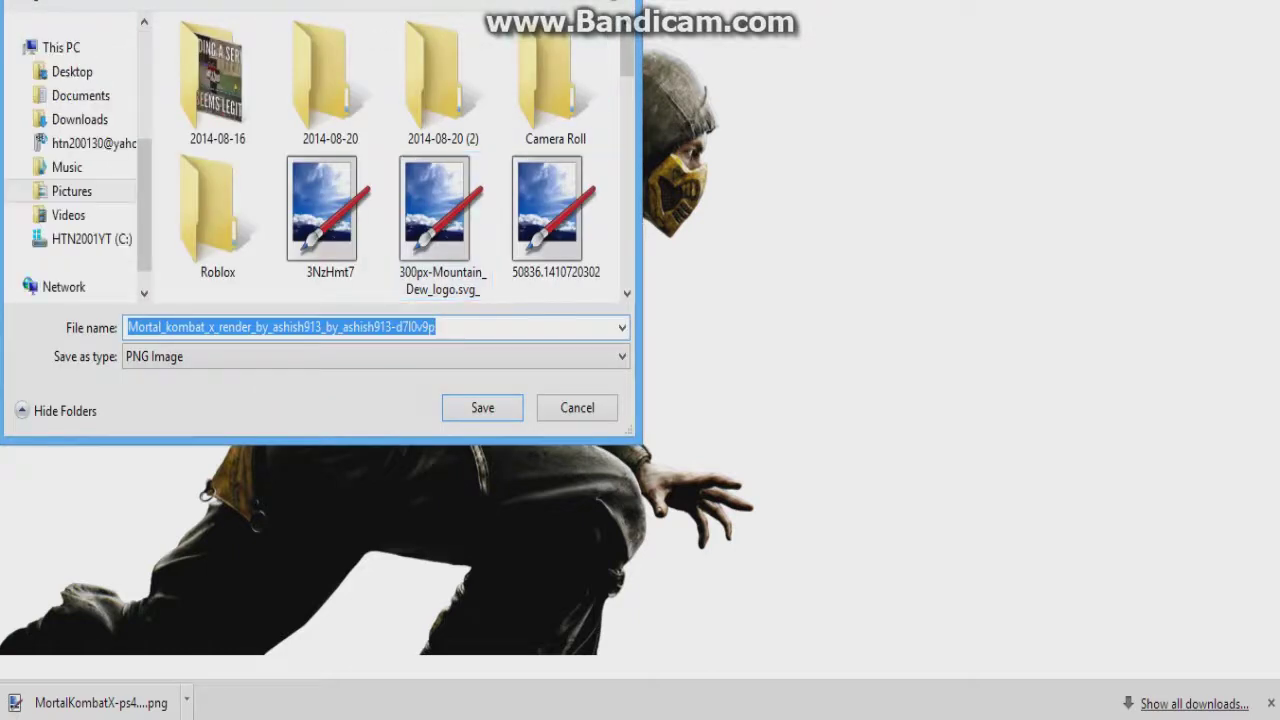
drag(627, 54, 627, 75)
scroll(440, 70, down, 3)
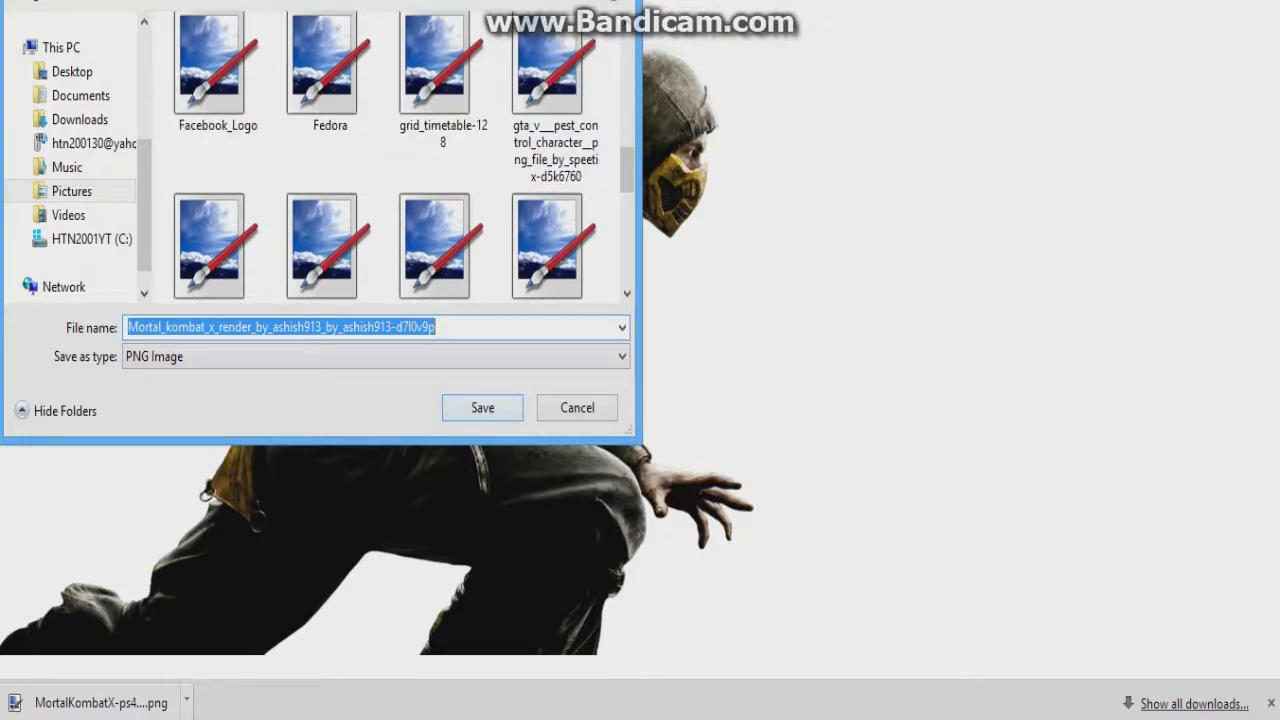
key(Return)
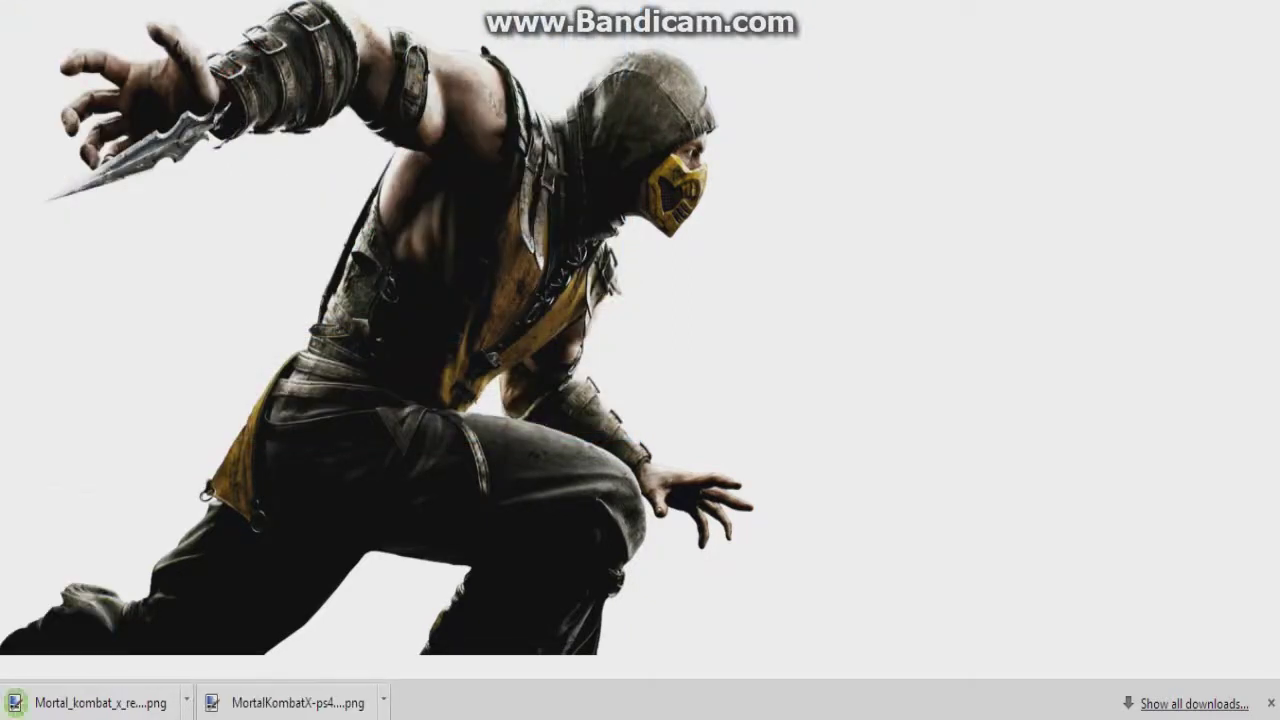